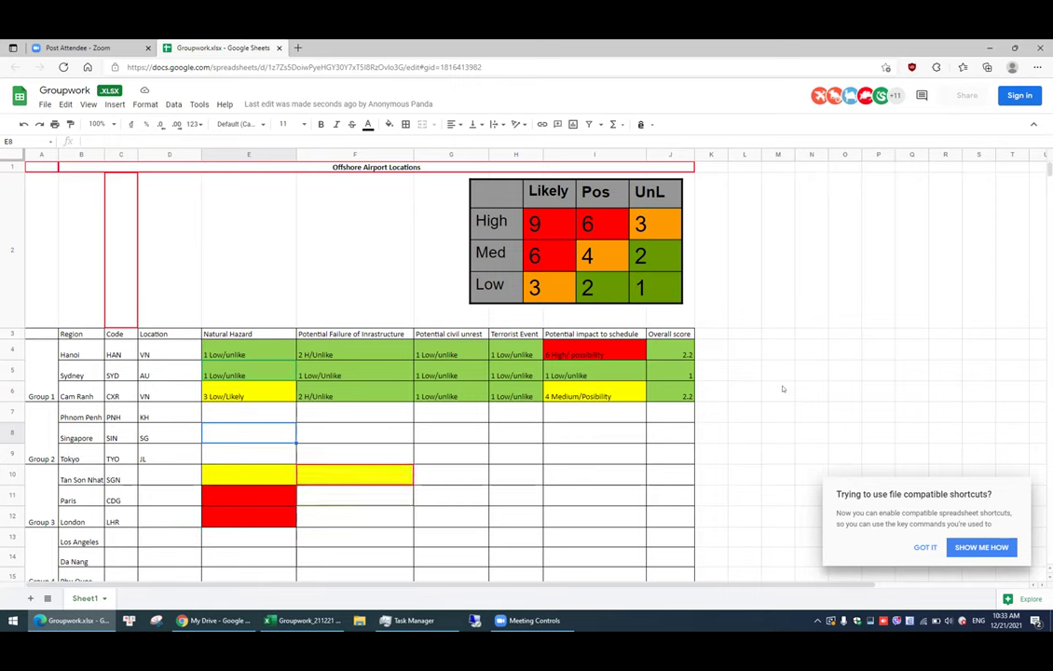
- Fill Singapore's ratings across with 1 Low/unlike for the first four risk categories and 2 Low/unlike for schedule impact
{"action": "type", "text": "1 Low/unlike\t1 Low/Unlike\t1 Low/unlike\t1 Low/unlike\t1 Low/unlike"}
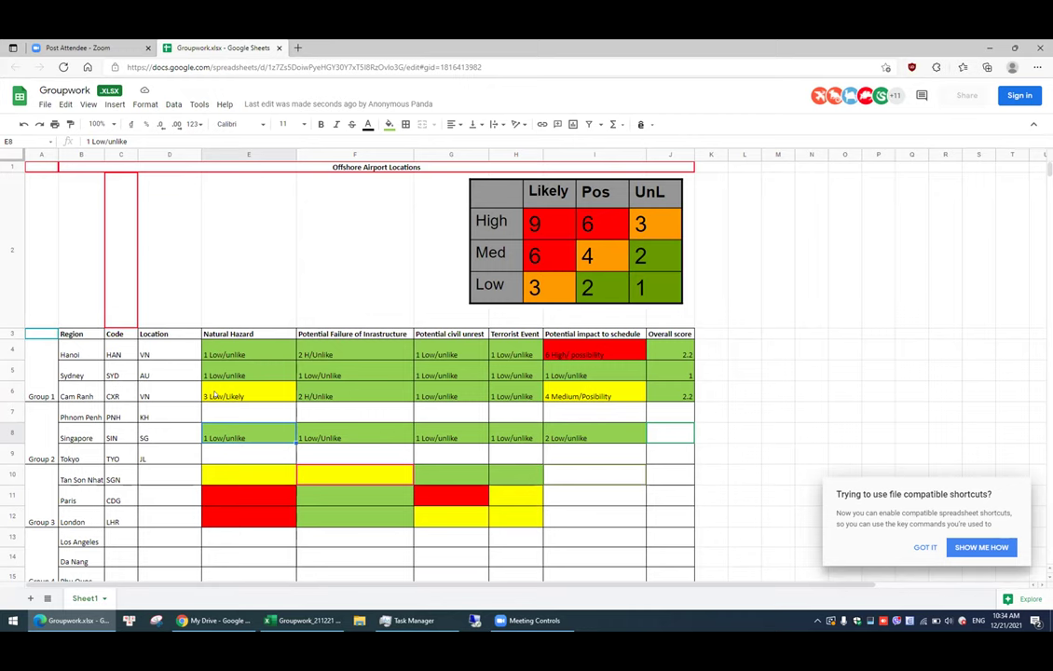
- Change Cam Ranh's Natural Hazard rating to "4 Low/posiblity"
{"action": "double_click", "coordinate": [215, 396]}
{"action": "key", "text": "Home"}
{"action": "key", "text": "shift+Right"}
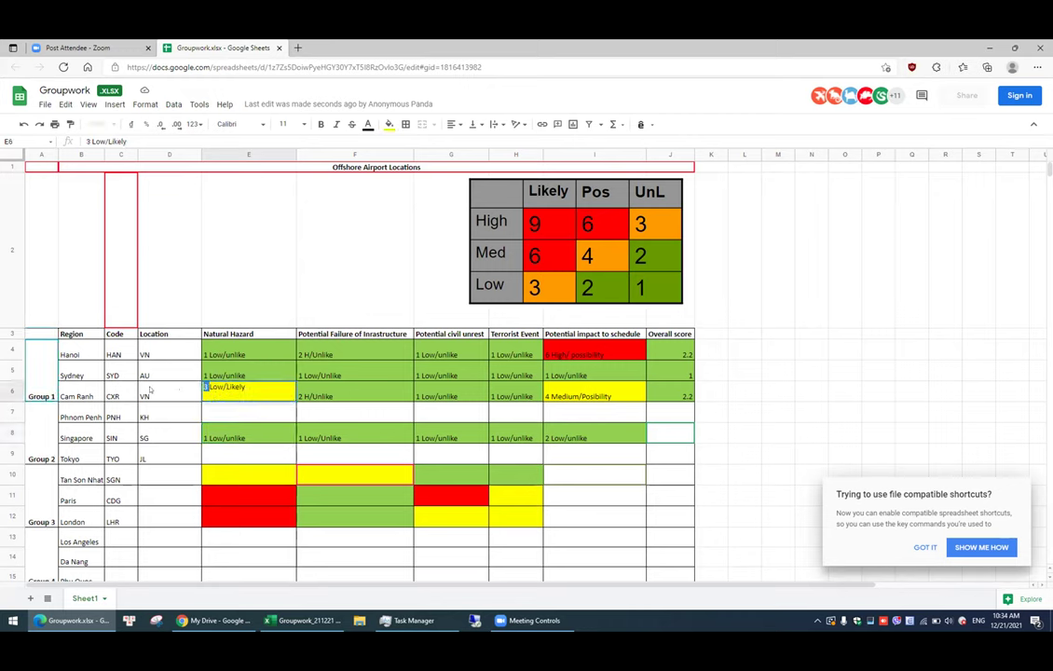
{"action": "type", "text": "4"}
{"action": "key", "text": "BackSpace"}
{"action": "key", "text": "BackSpace"}
{"action": "key", "text": "BackSpace"}
{"action": "key", "text": "BackSpace"}
{"action": "key", "text": "BackSpace"}
{"action": "key", "text": "BackSpace"}
{"action": "type", "text": "pissi"}
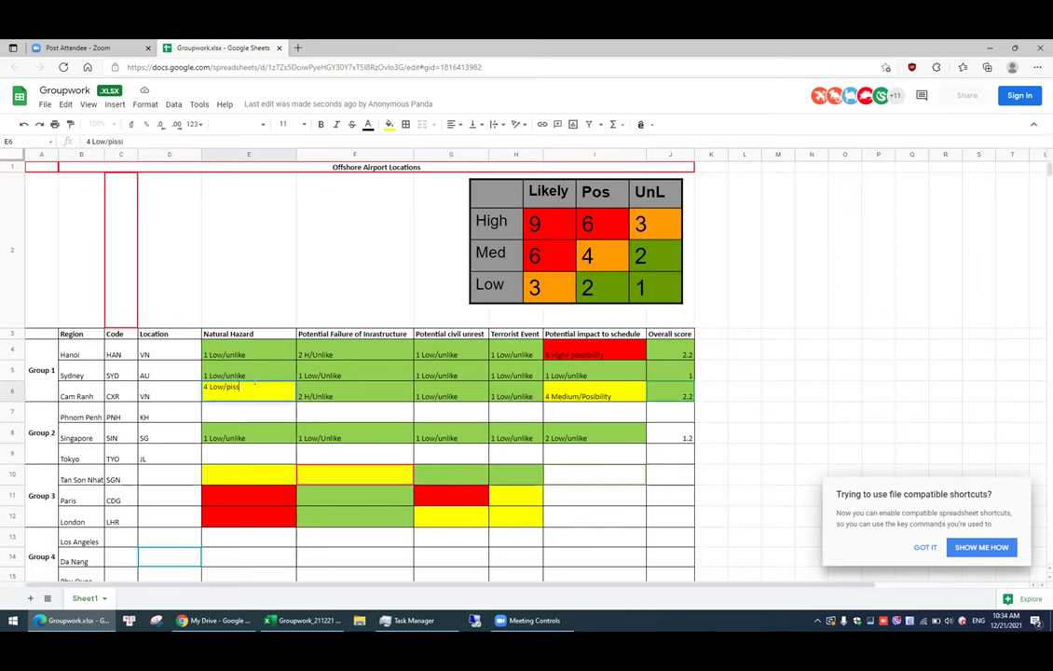
{"action": "key", "text": "BackSpace"}
{"action": "key", "text": "BackSpace"}
{"action": "type", "text": "osibility"}
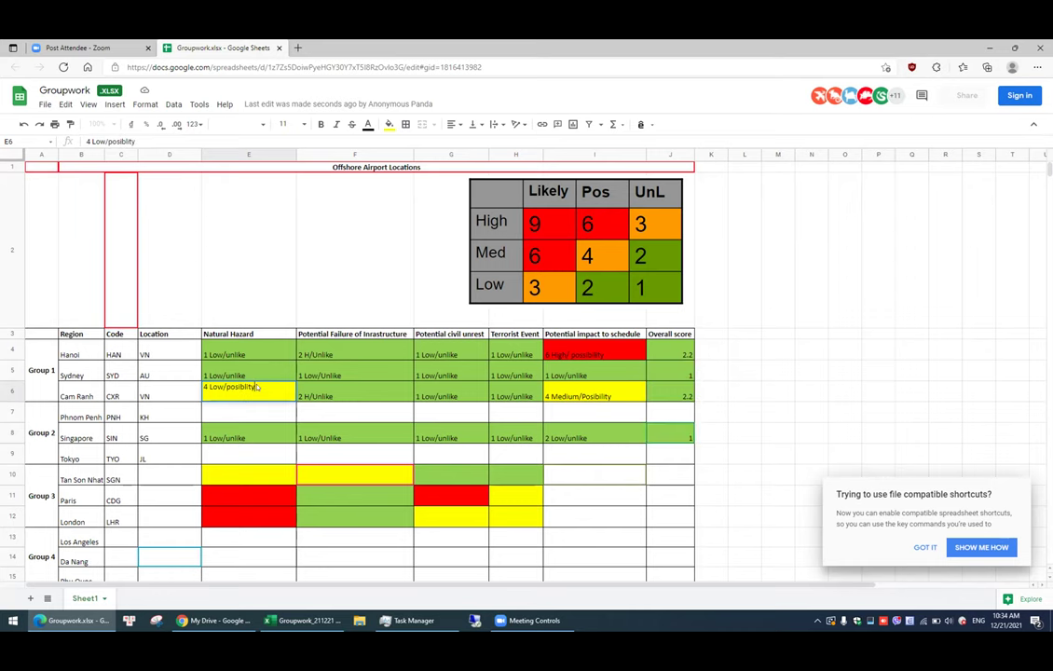
{"action": "key", "text": "Return"}
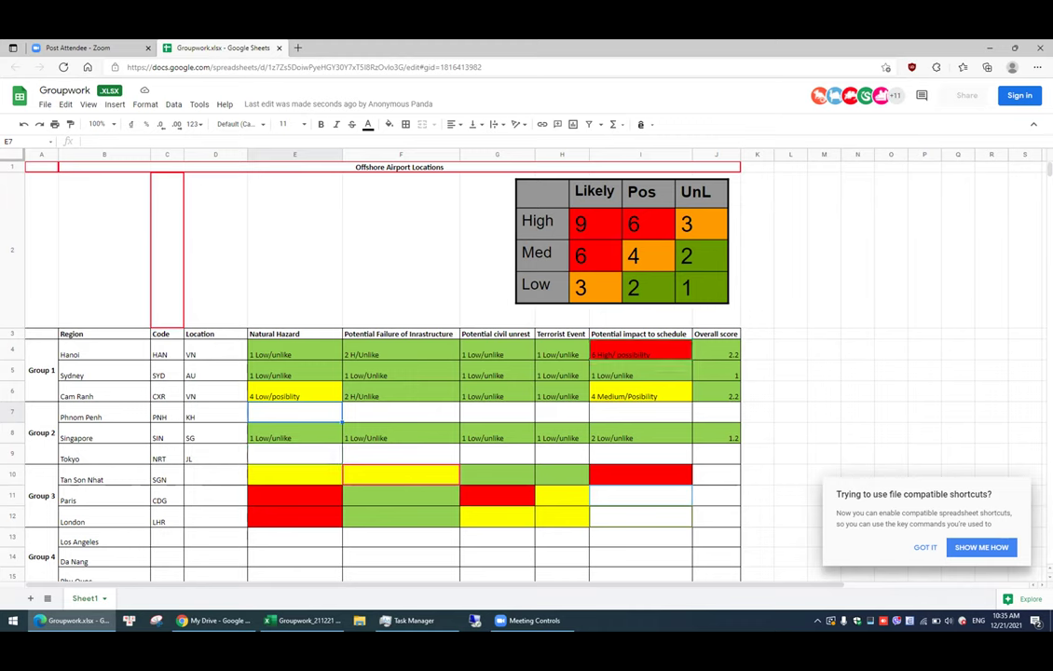
- Review Cam Ranh's natural hazard rating and the Group 1 ratings for potential civil unrest
{"action": "left_click", "coordinate": [329, 395]}
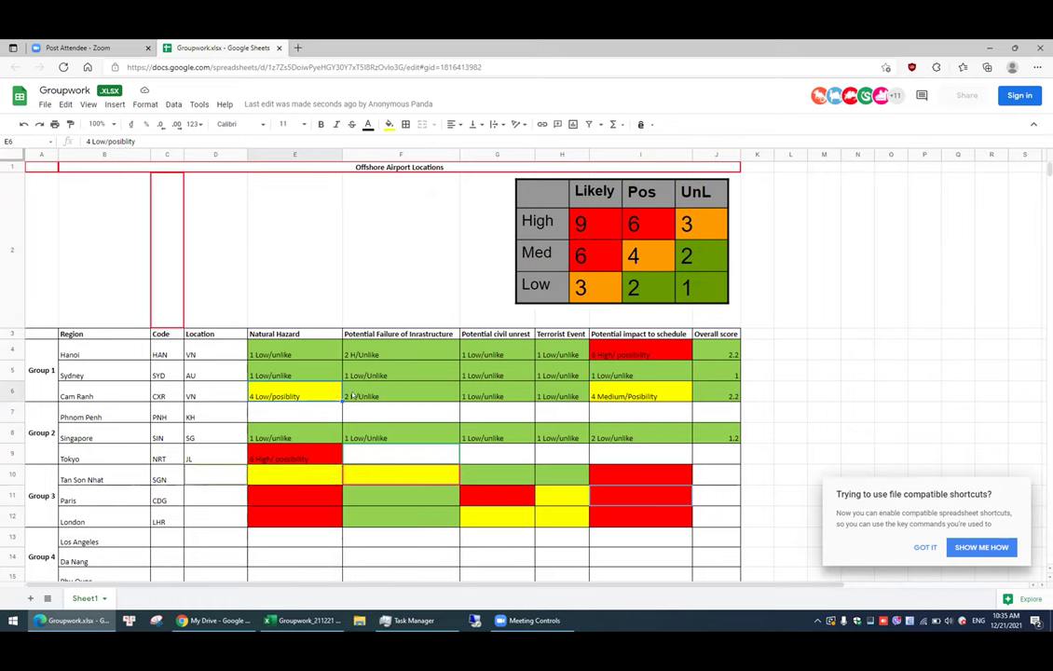
{"action": "key", "text": "Down"}
{"action": "key", "text": "Right"}
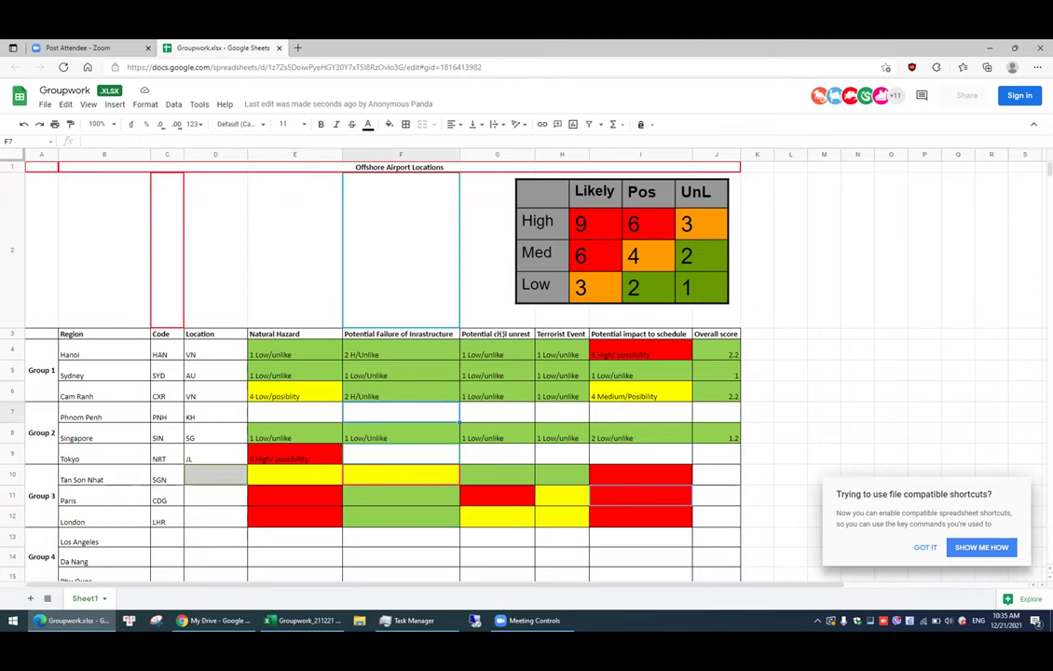
{"action": "left_click", "coordinate": [499, 334]}
{"action": "left_click", "coordinate": [503, 356]}
{"action": "key", "text": "Down"}
{"action": "key", "text": "Down"}
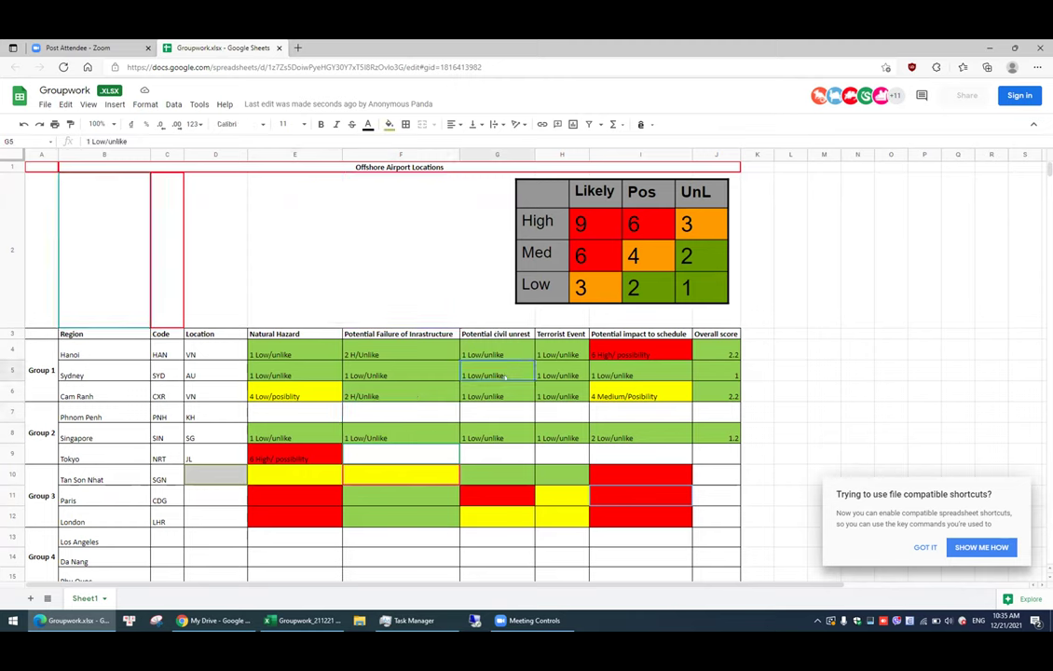
{"action": "key", "text": "Up"}
{"action": "key", "text": "Up"}
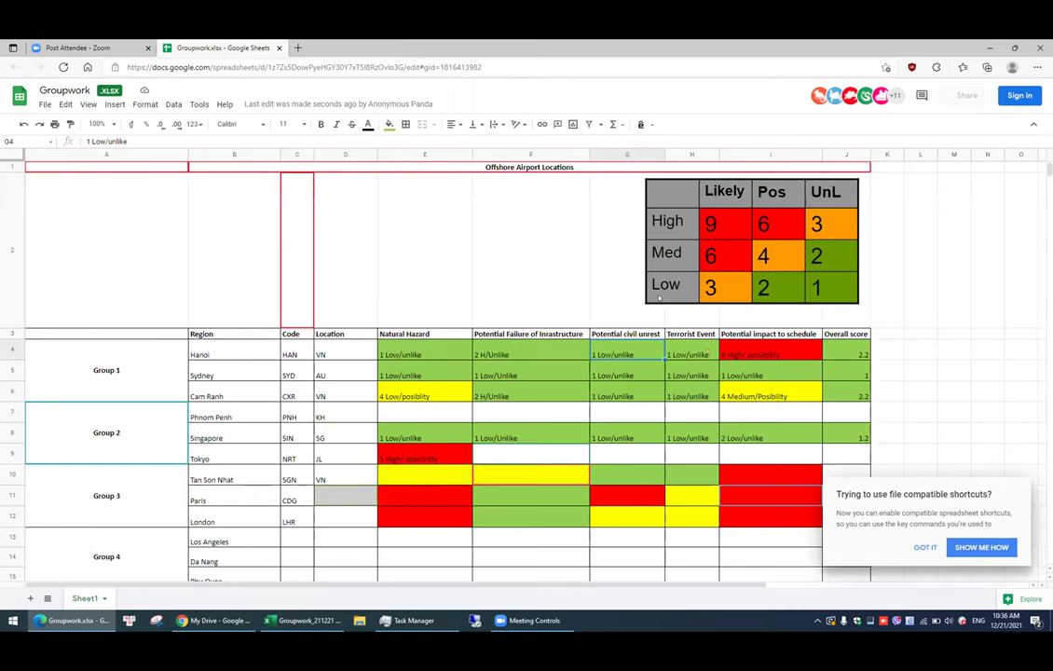
- Correct Cam Ranh's Natural Hazard rating to read "4 Mid/posiblity"
{"action": "double_click", "coordinate": [403, 390]}
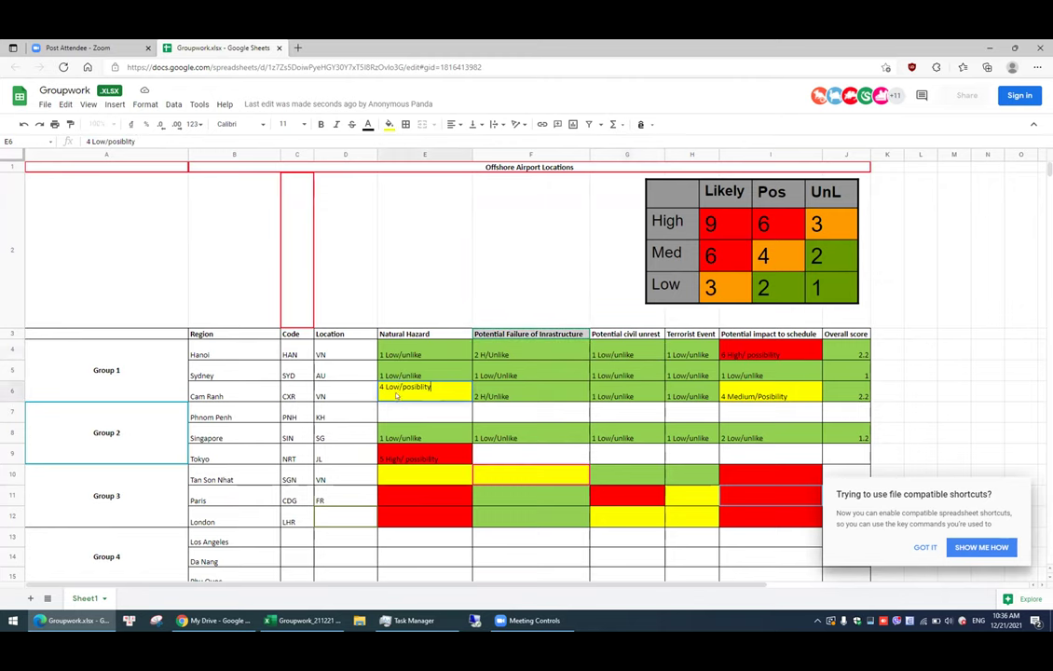
{"action": "key", "text": "BackSpace"}
{"action": "key", "text": "BackSpace"}
{"action": "key", "text": "BackSpace"}
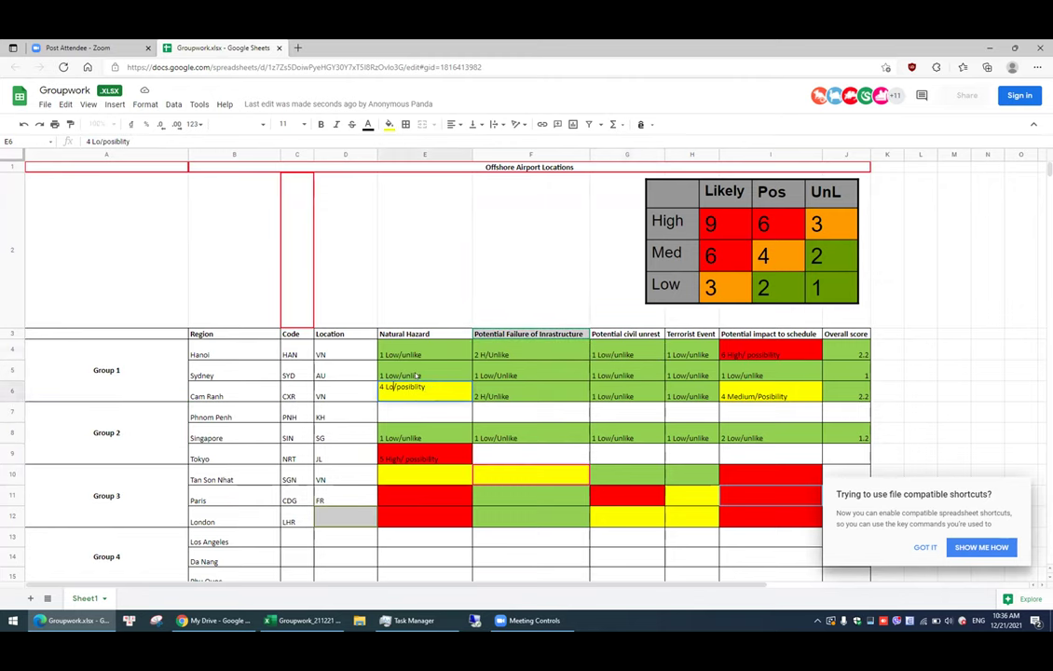
{"action": "type", "text": "Midd"}
{"action": "key", "text": "BackSpace"}
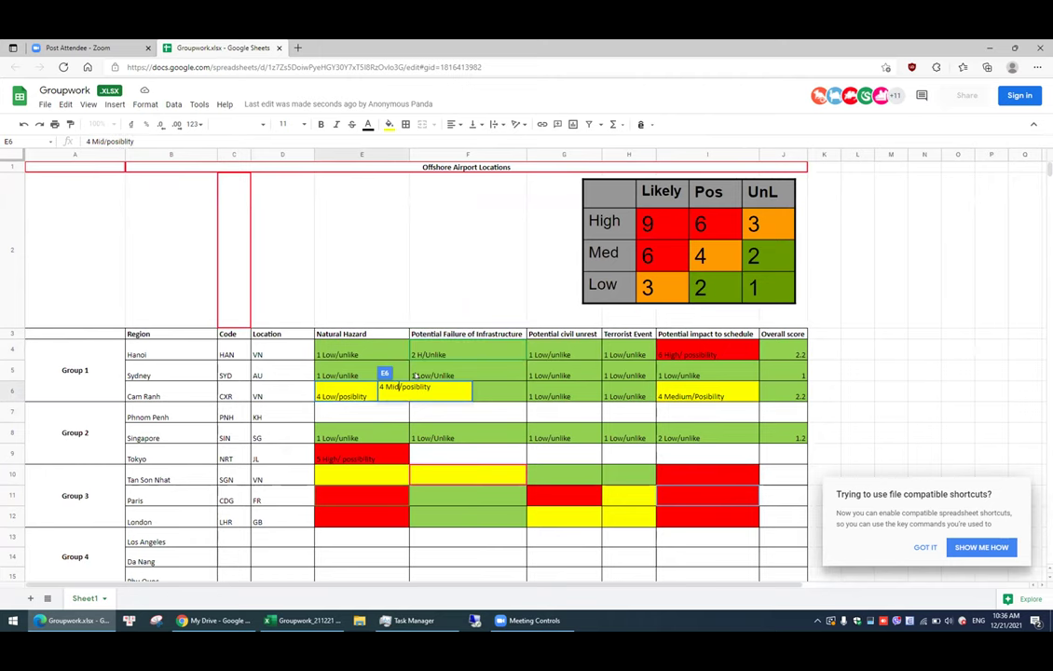
{"action": "key", "text": "Return"}
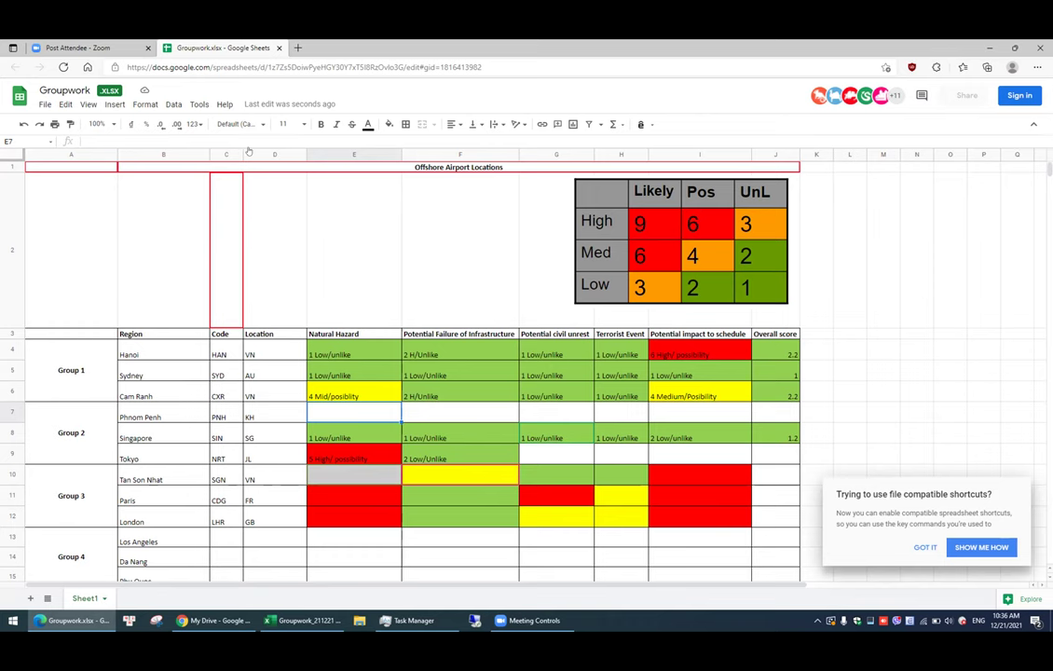
- In the Groupwork_211221 Excel workbook, set Cam Ranh's overall score to =(4+2+1+1+4)/5 and copy it over to the Google Sheet
{"action": "left_click", "coordinate": [557, 436]}
{"action": "key", "text": "alt+Tab"}
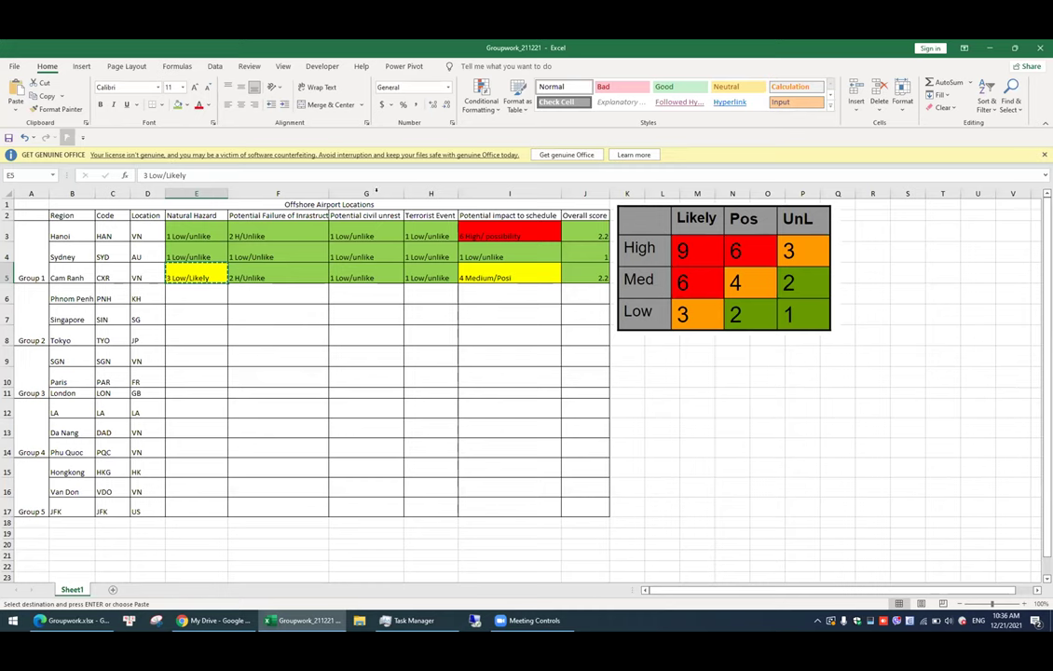
{"action": "key", "text": "Return"}
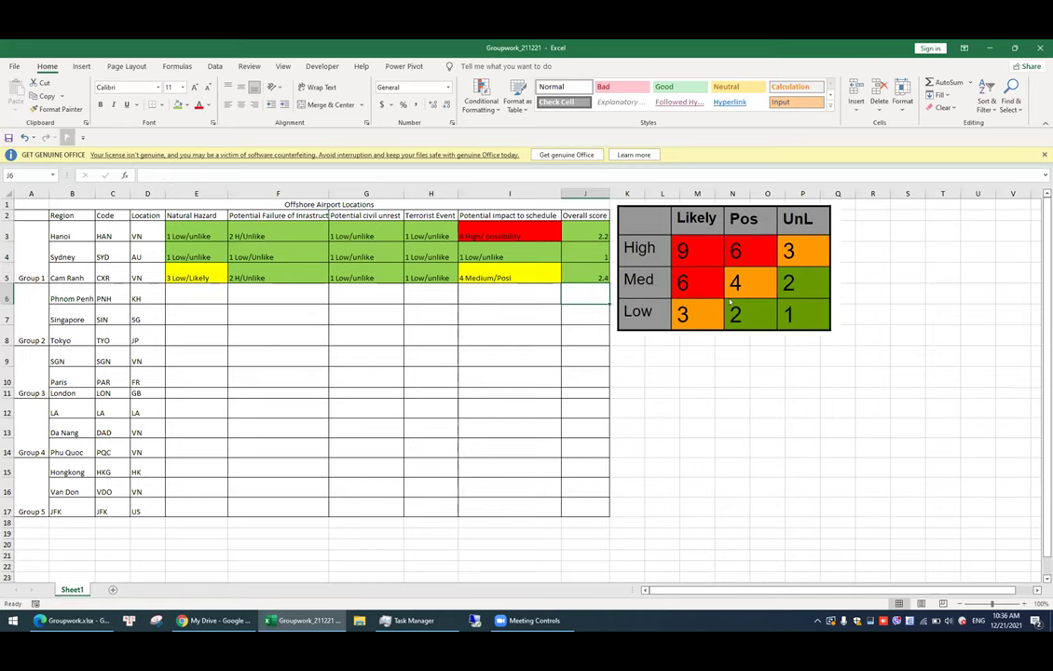
{"action": "key", "text": "Up"}
{"action": "key", "text": "ctrl+c"}
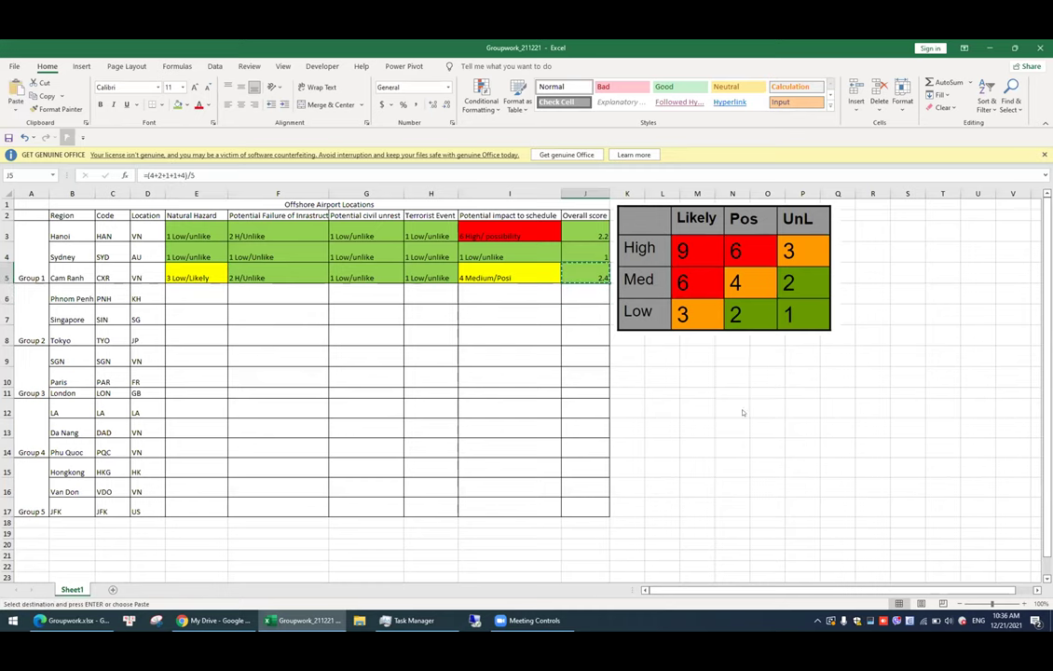
{"action": "key", "text": "alt+Tab"}
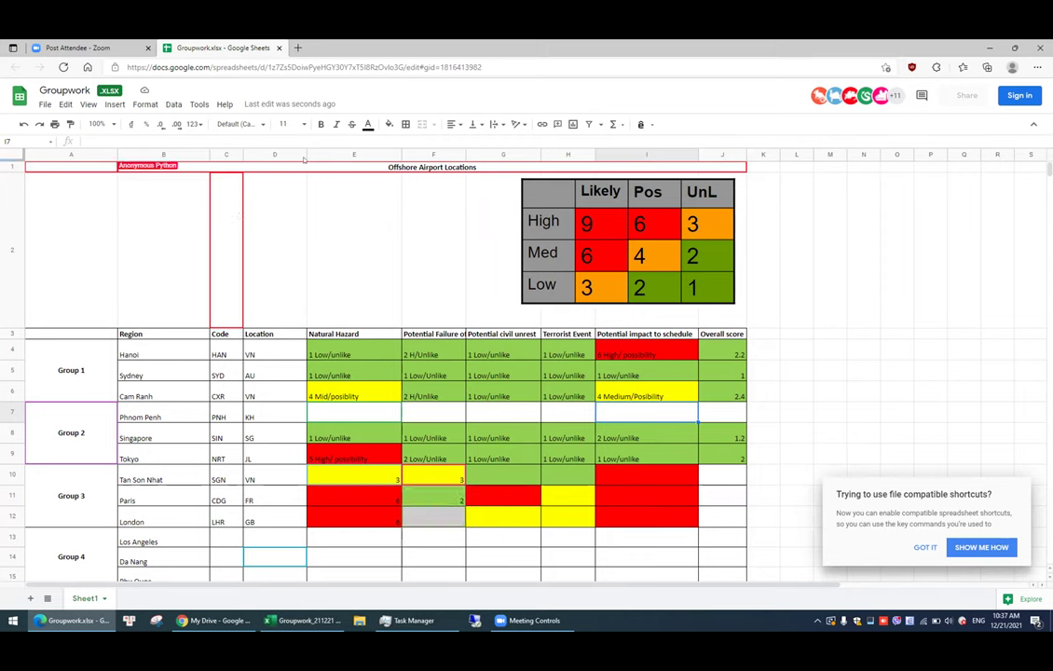
- Review the Group 1 ratings for natural hazard, infrastructure failure and impact to schedule in the Google Sheet
{"action": "left_click", "coordinate": [275, 154]}
{"action": "left_click", "coordinate": [311, 154]}
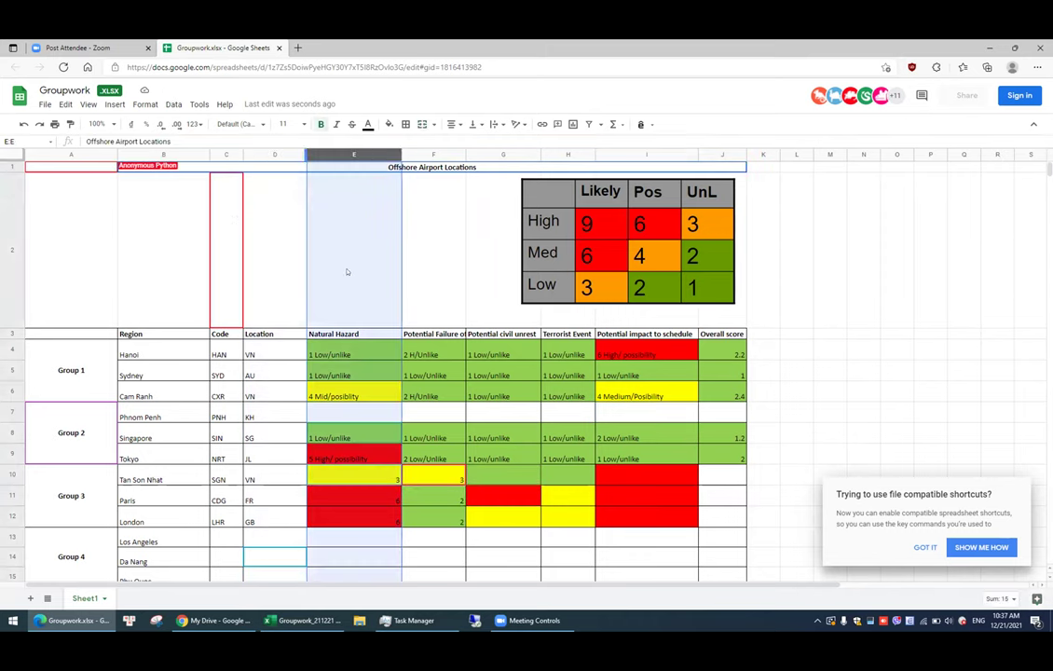
{"action": "left_click", "coordinate": [341, 355]}
{"action": "left_click", "coordinate": [363, 396]}
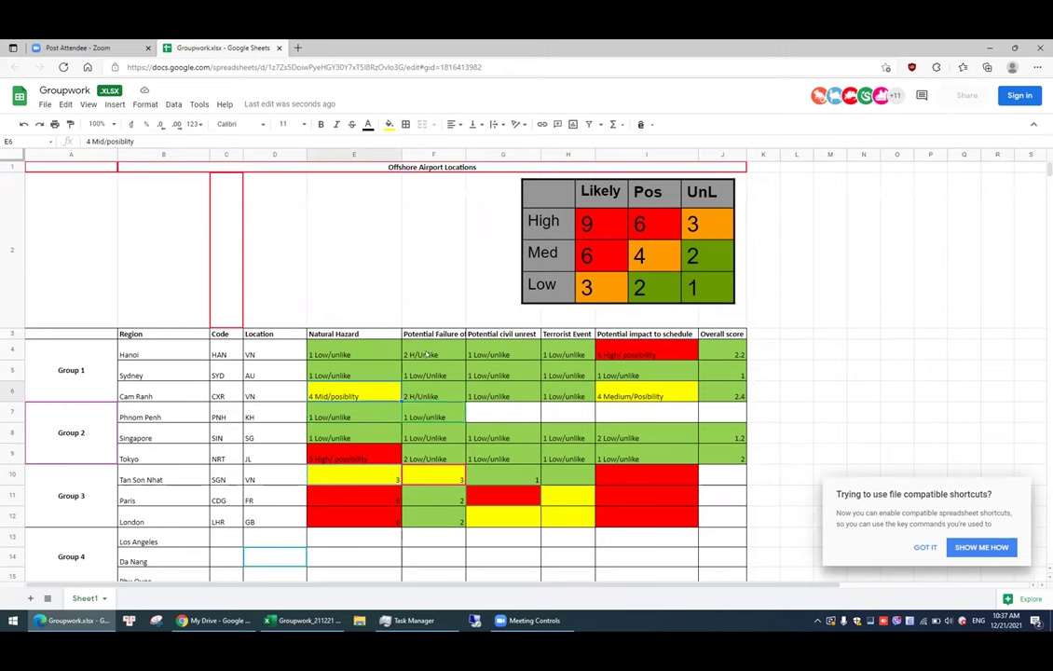
{"action": "left_click", "coordinate": [428, 355]}
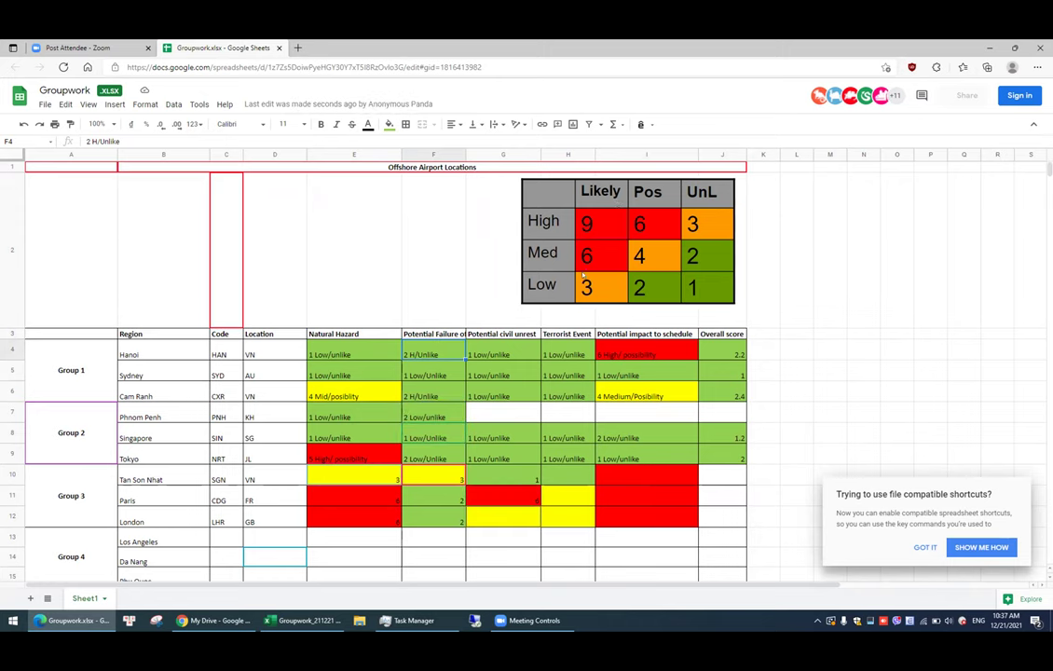
{"action": "left_click", "coordinate": [626, 355]}
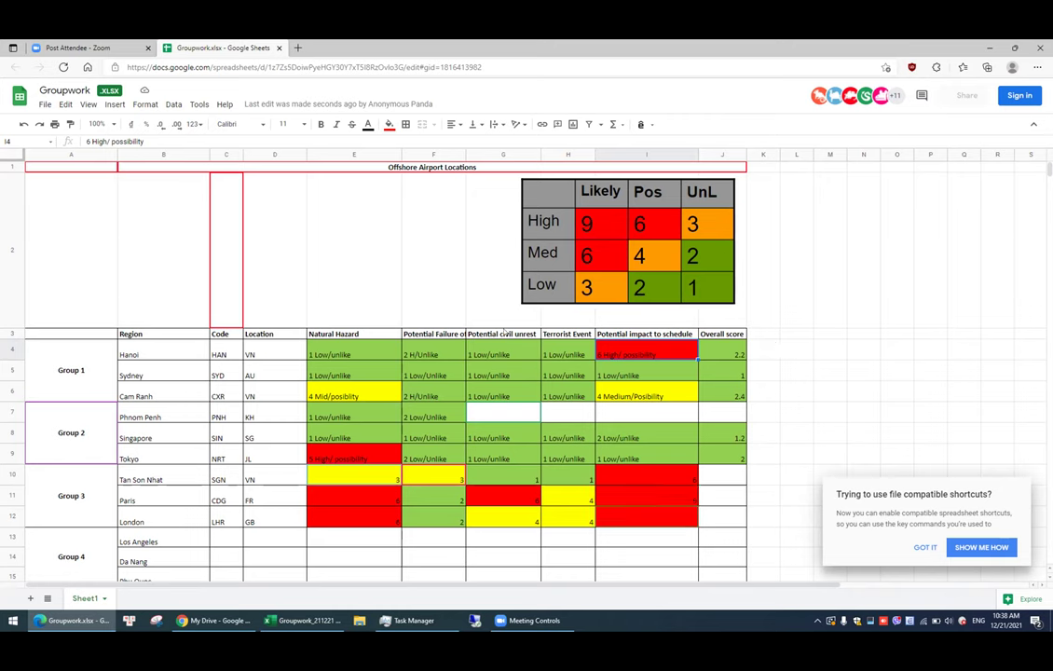
{"action": "left_click", "coordinate": [459, 395]}
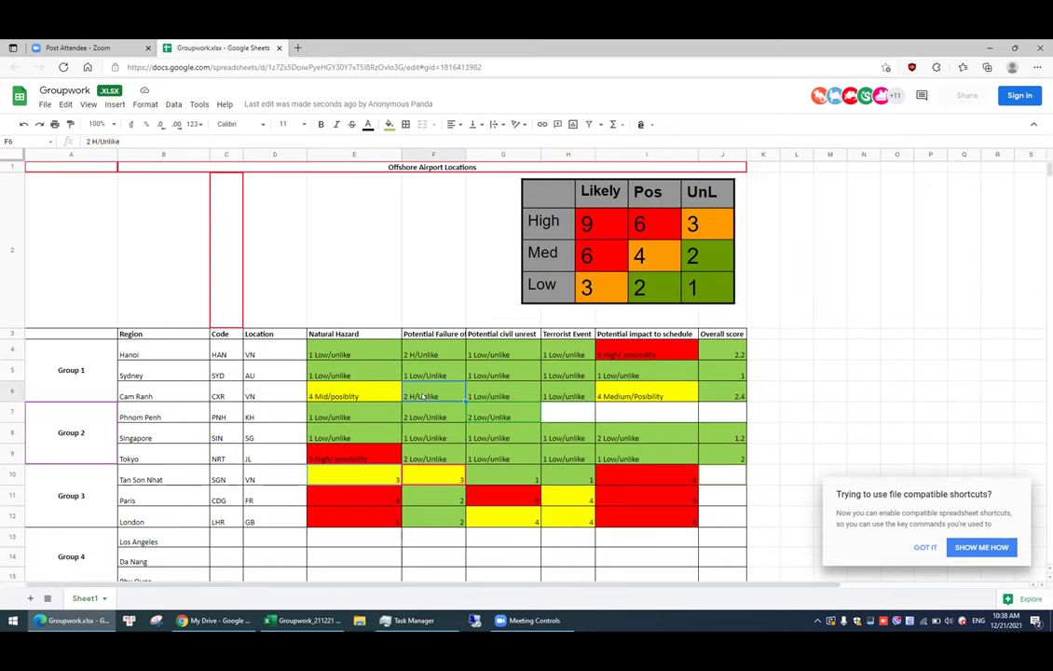
{"action": "left_click", "coordinate": [601, 392]}
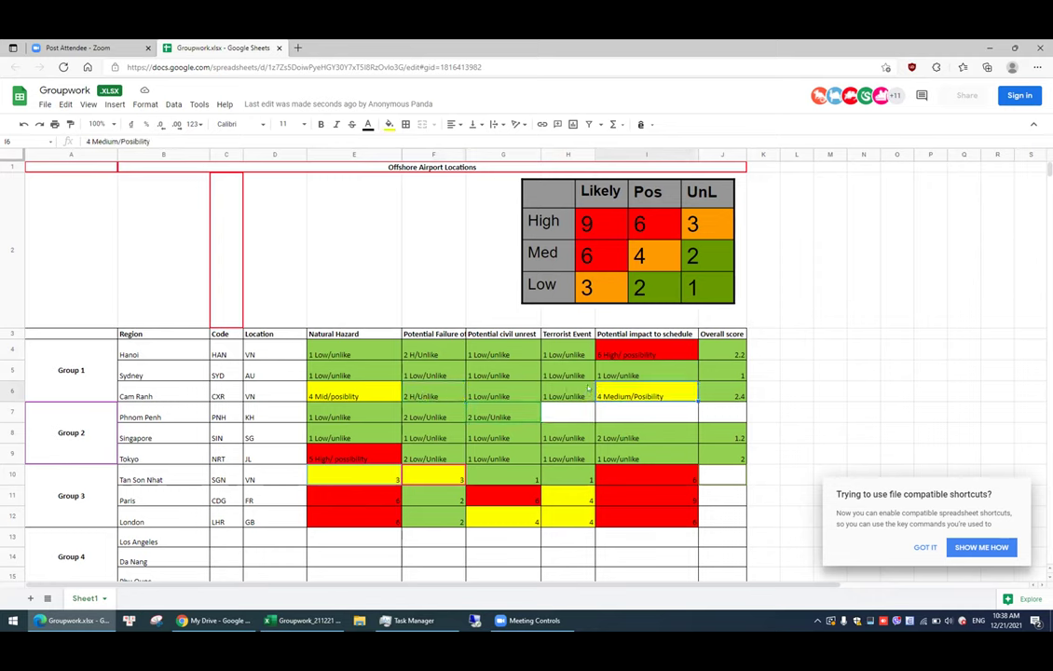
- Switch to the Excel workbook and change Cam Ranh's infrastructure failure rating to "3 H/Unlike"
{"action": "left_click", "coordinate": [303, 620]}
{"action": "left_click", "coordinate": [289, 258]}
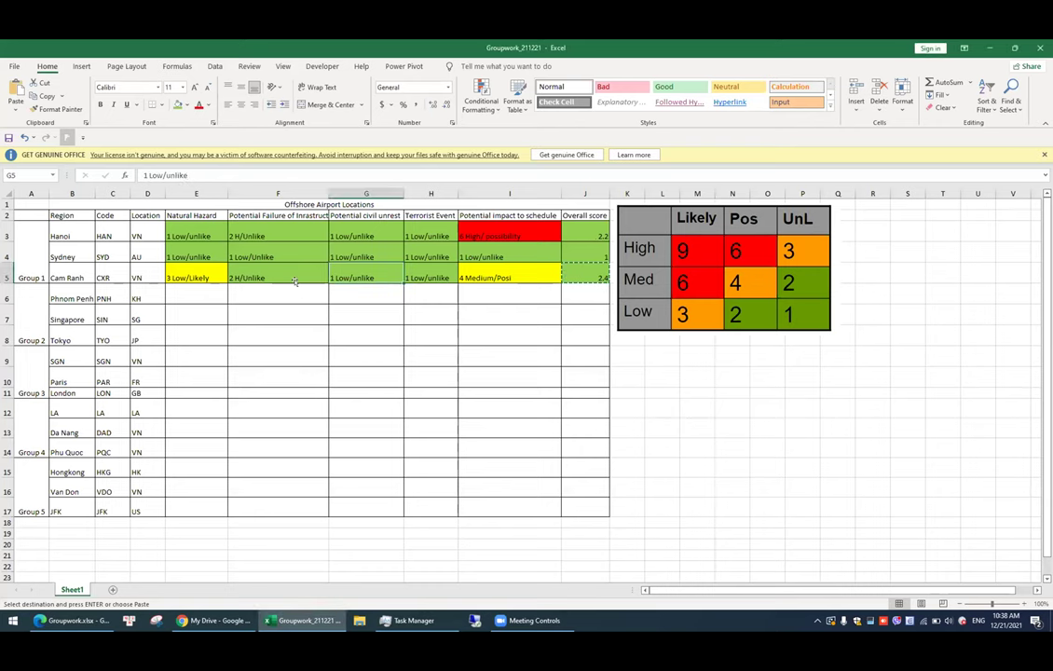
{"action": "left_click", "coordinate": [294, 279]}
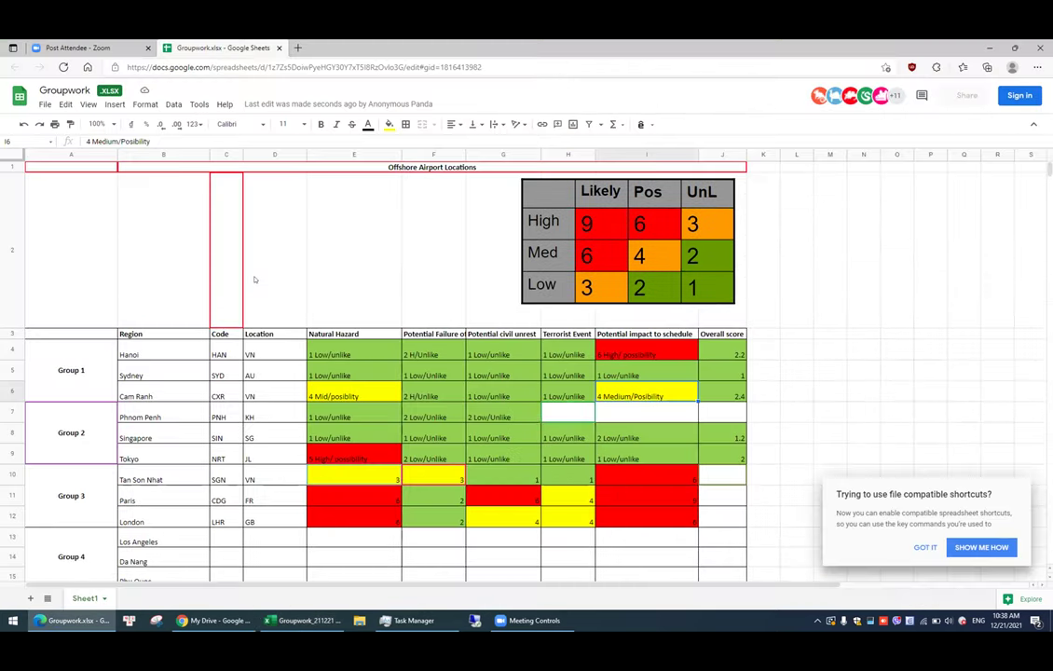
{"action": "key", "text": "alt+Tab"}
{"action": "left_click", "coordinate": [387, 340]}
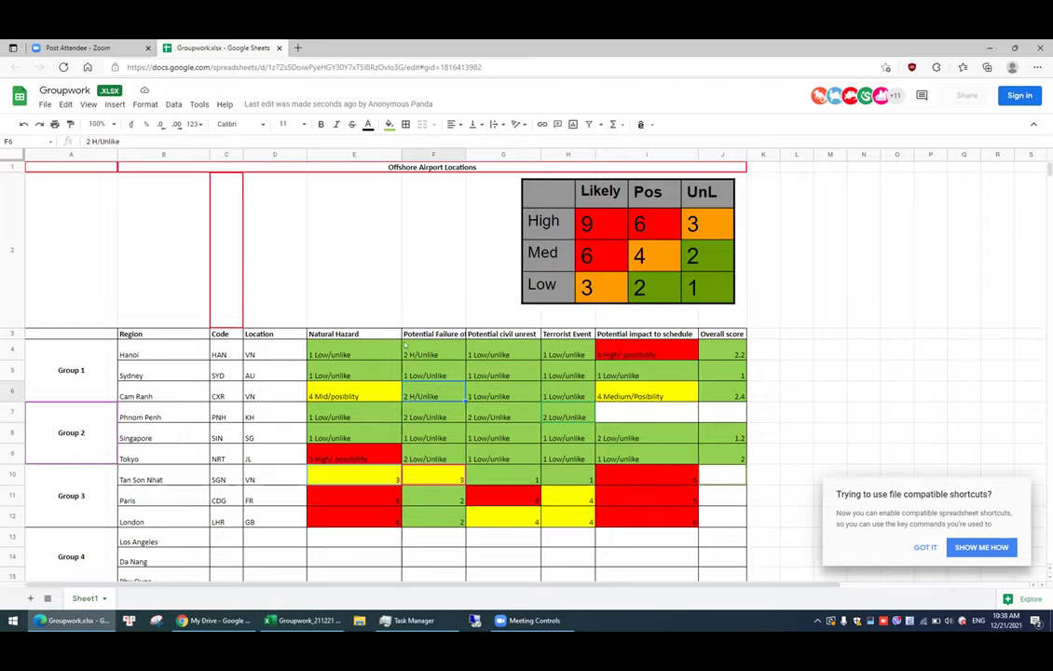
{"action": "key", "text": "alt+Tab"}
{"action": "key", "text": "Escape"}
{"action": "left_click", "coordinate": [225, 277]}
{"action": "left_click", "coordinate": [235, 277]}
{"action": "double_click", "coordinate": [239, 274]}
{"action": "type", "text": "3"}
{"action": "key", "text": "Return"}
{"action": "double_click", "coordinate": [235, 278]}
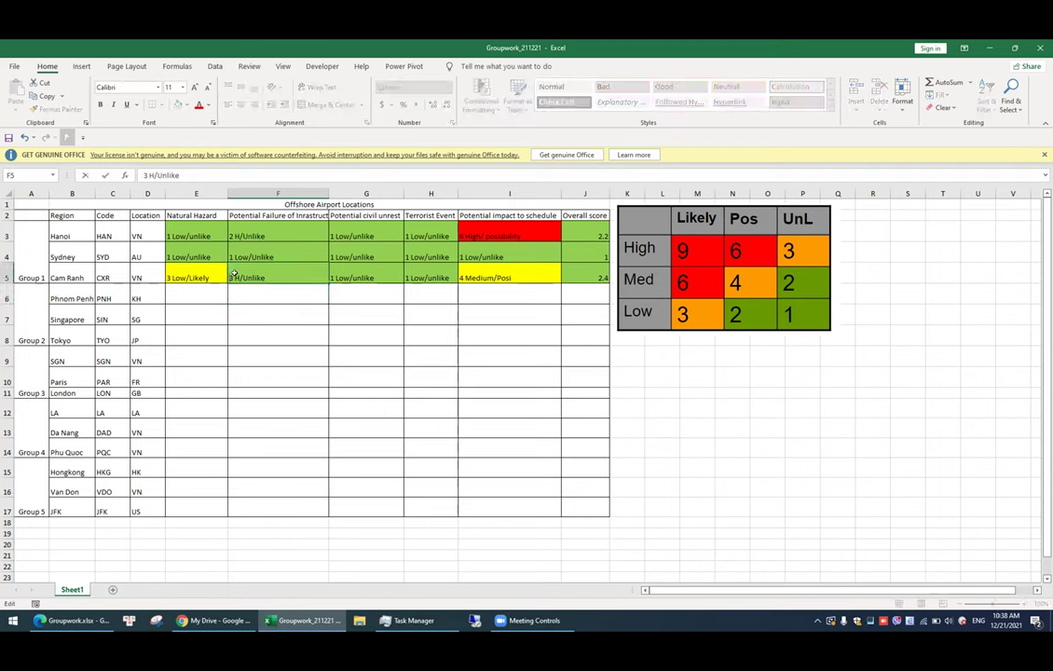
- Apply the yellow formatting of Cam Ranh's natural hazard cell to its infrastructure failure cell and copy that cell
{"action": "left_click", "coordinate": [196, 278]}
{"action": "left_click", "coordinate": [56, 108]}
{"action": "left_click", "coordinate": [291, 276]}
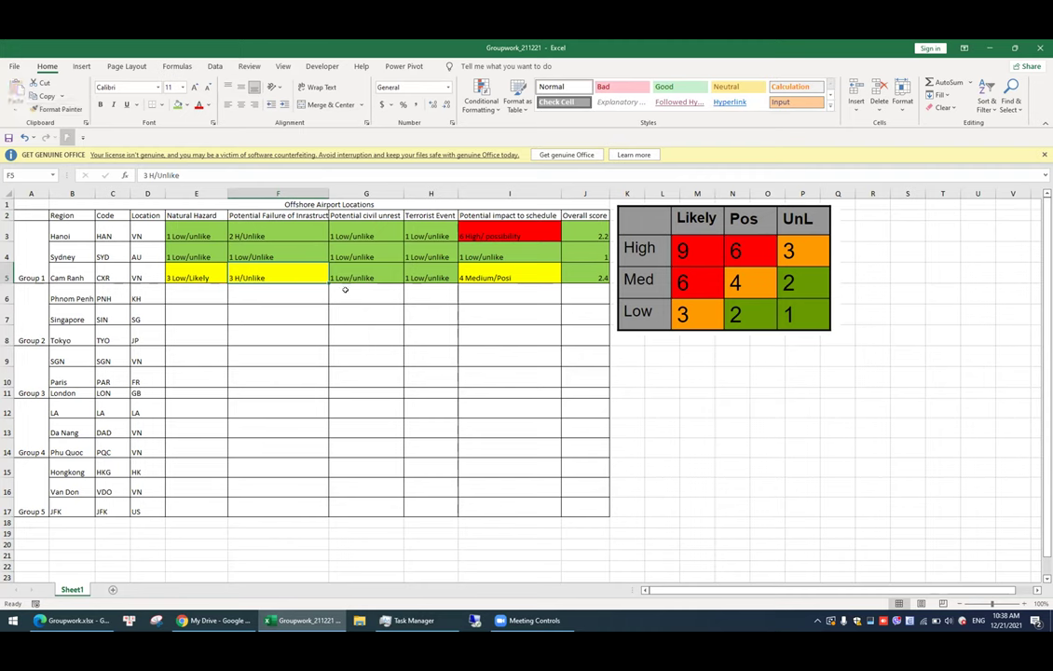
{"action": "key", "text": "ctrl+c"}
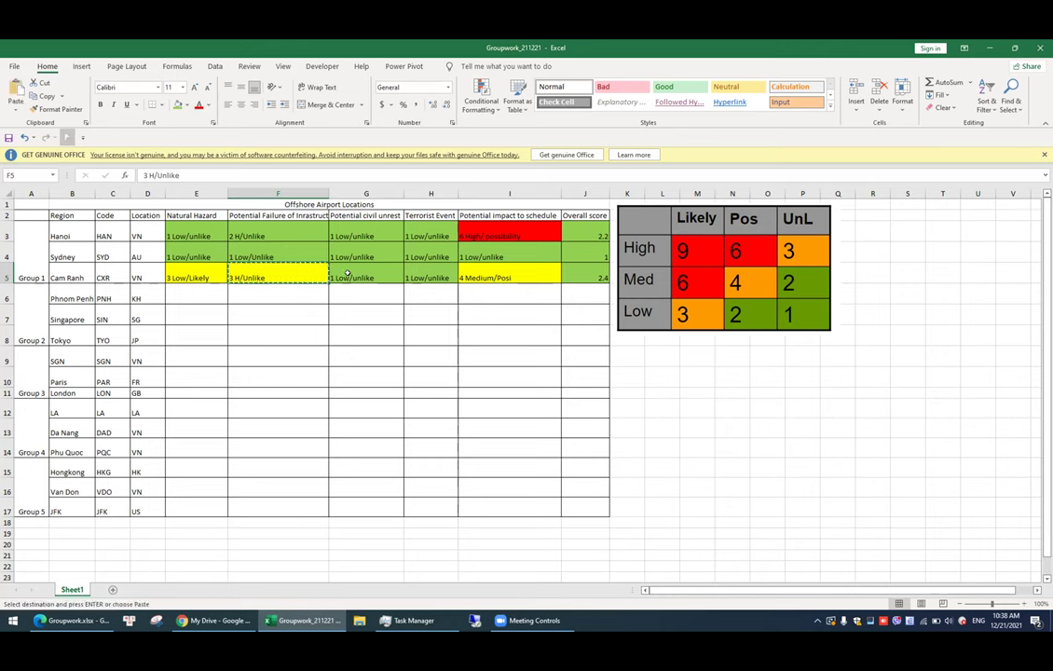
- Update Cam Ranh's overall score formula to =(4+3+1+1+4)/5
{"action": "key", "text": "Right"}
{"action": "key", "text": "Right"}
{"action": "key", "text": "Right"}
{"action": "key", "text": "Right"}
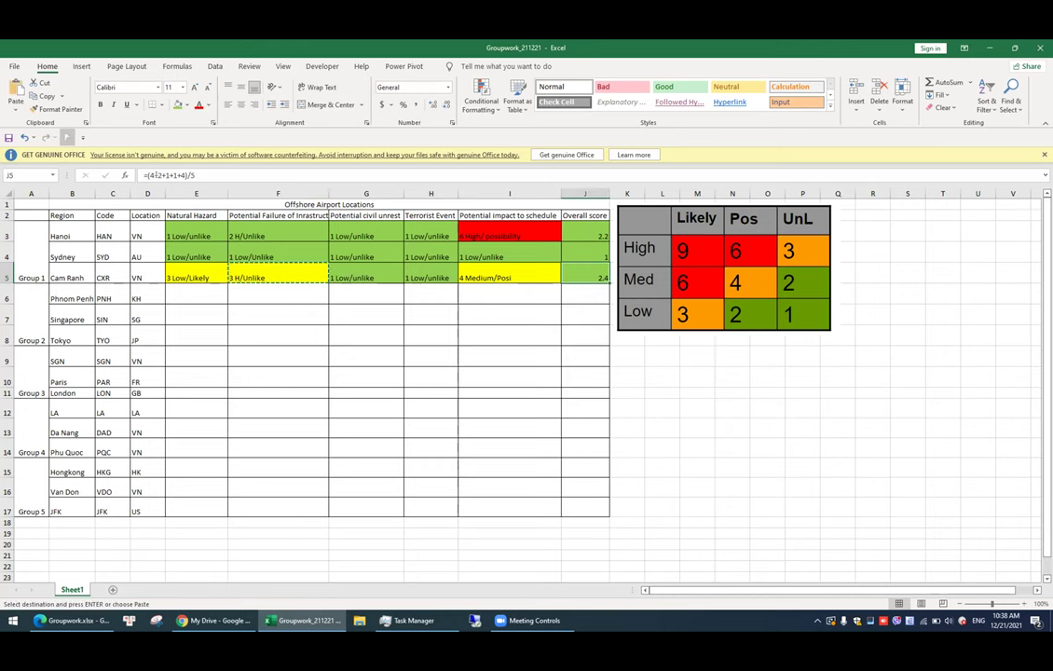
{"action": "key", "text": "F2"}
{"action": "key", "text": "Left"}
{"action": "key", "text": "Left"}
{"action": "key", "text": "Left"}
{"action": "key", "text": "Left"}
{"action": "key", "text": "Left"}
{"action": "key", "text": "Left"}
{"action": "key", "text": "Left"}
{"action": "key", "text": "Left"}
{"action": "key", "text": "Left"}
{"action": "key", "text": "BackSpace"}
{"action": "type", "text": "3"}
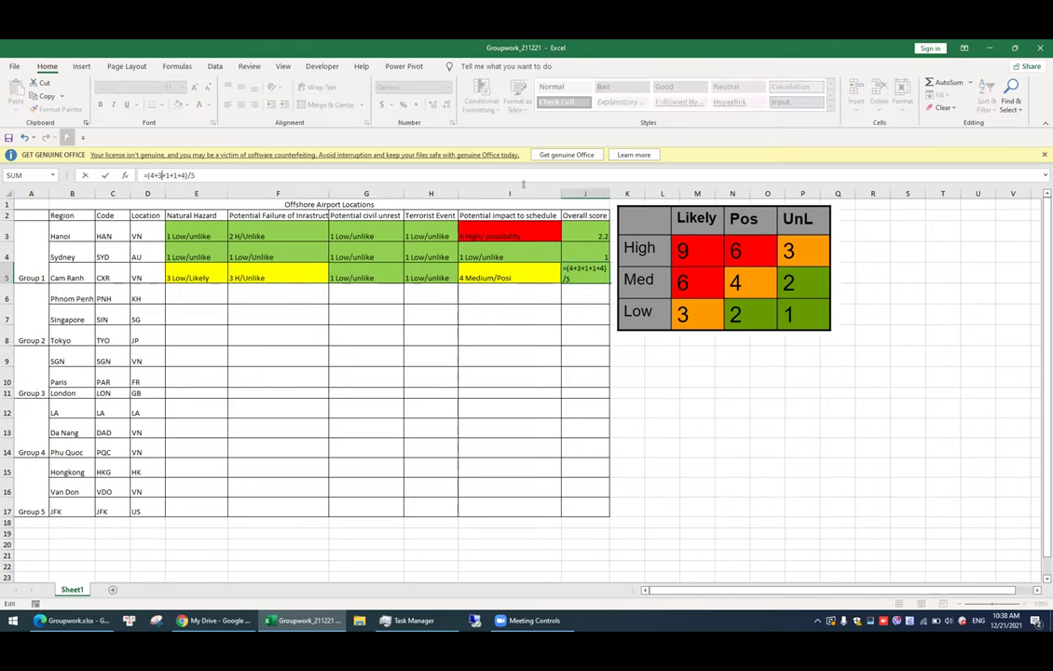
{"action": "key", "text": "Return"}
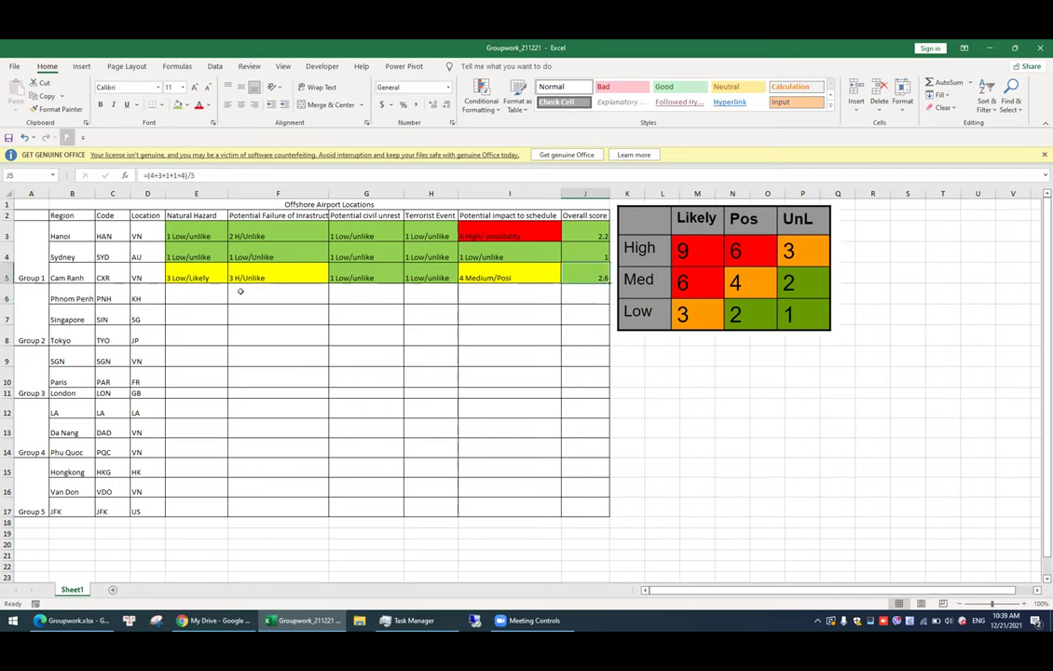
- Copy Cam Ranh's ratings and overall score from the Excel workbook and switch to the shared Google Sheet
{"action": "left_click", "coordinate": [207, 275]}
{"action": "left_click", "coordinate": [586, 266], "text": "shift"}
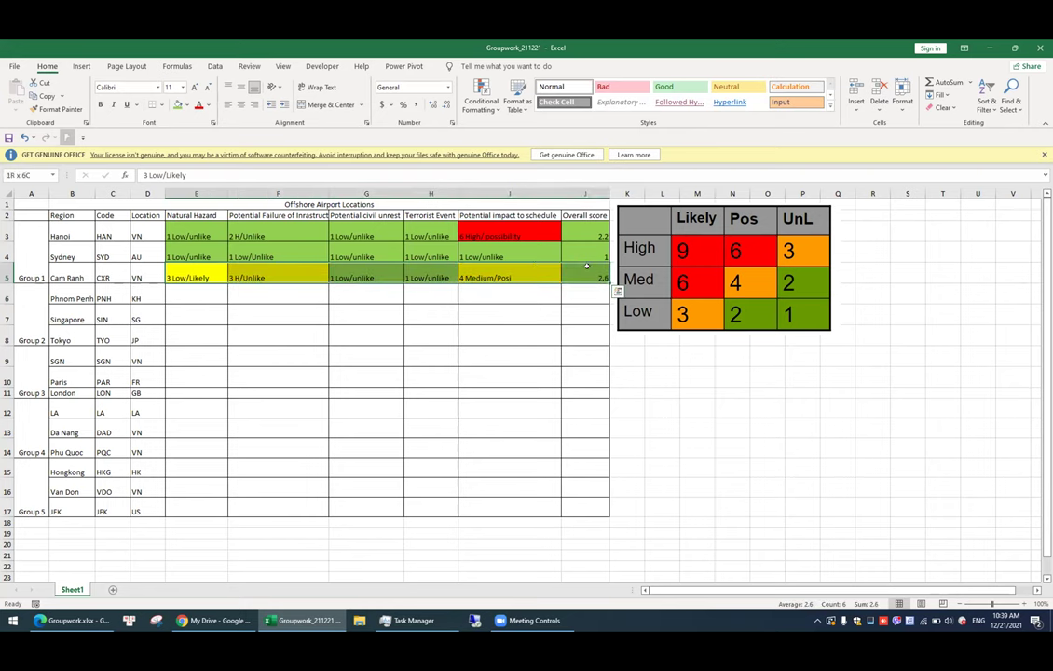
{"action": "key", "text": "ctrl+c"}
{"action": "key", "text": "alt+Tab"}
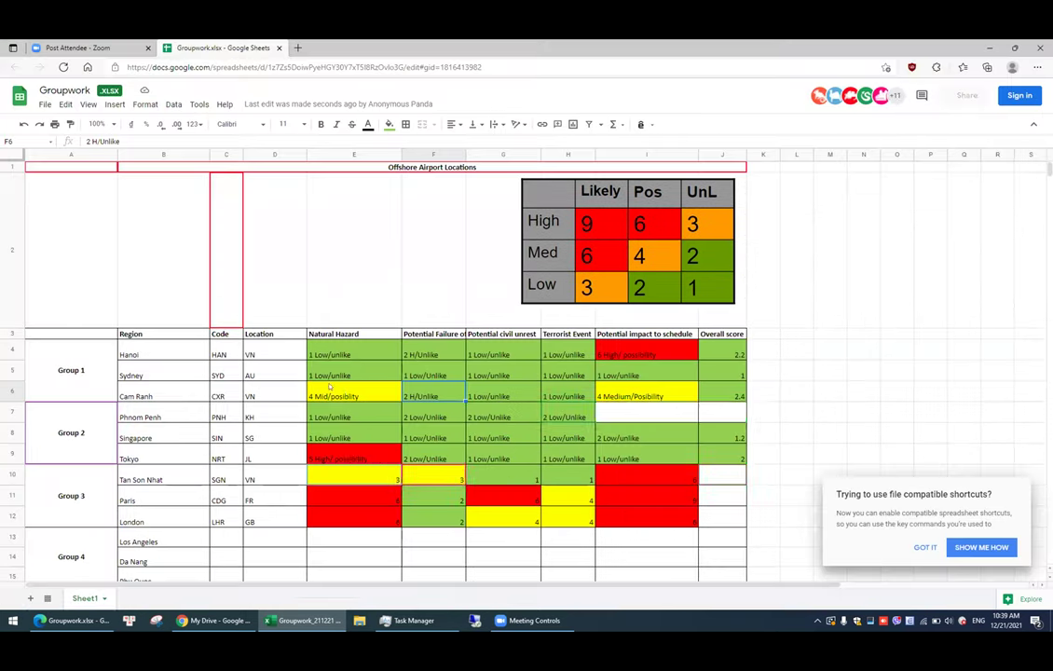
{"action": "key", "text": "alt+Tab"}
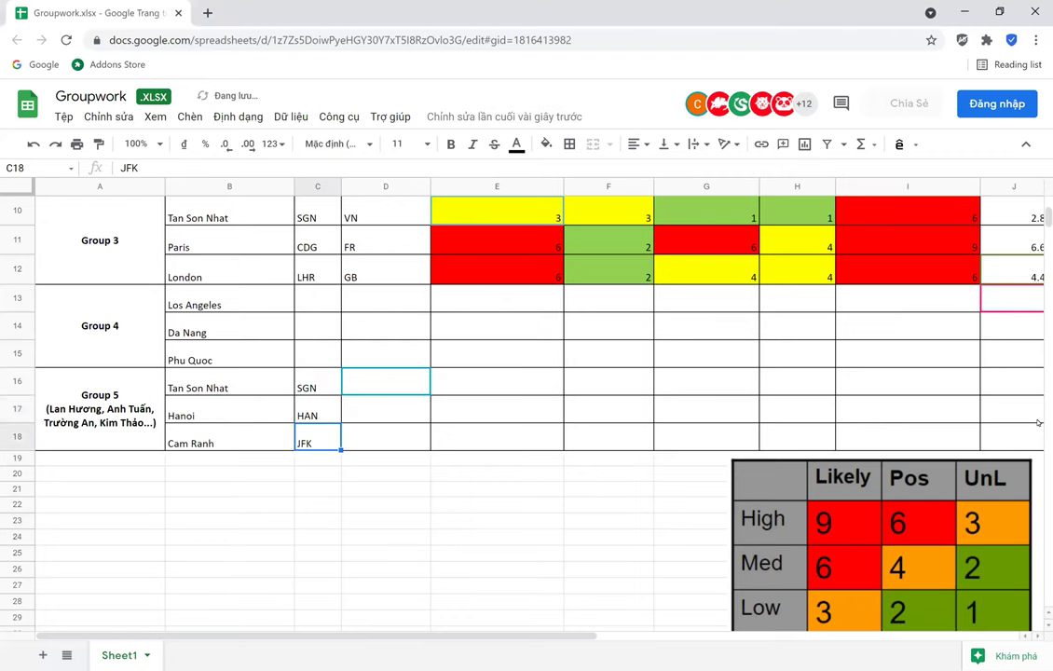
- Set the airport code for Cam Ranh in the Group 5 rows to CXR
{"action": "type", "text": "CXR"}
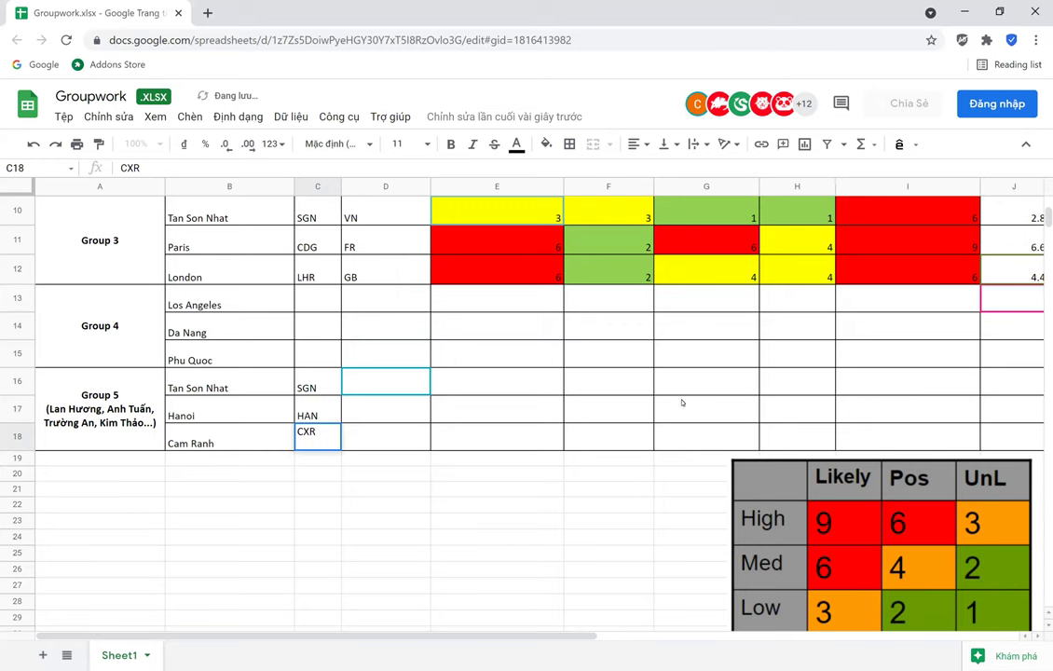
{"action": "left_click", "coordinate": [448, 554]}
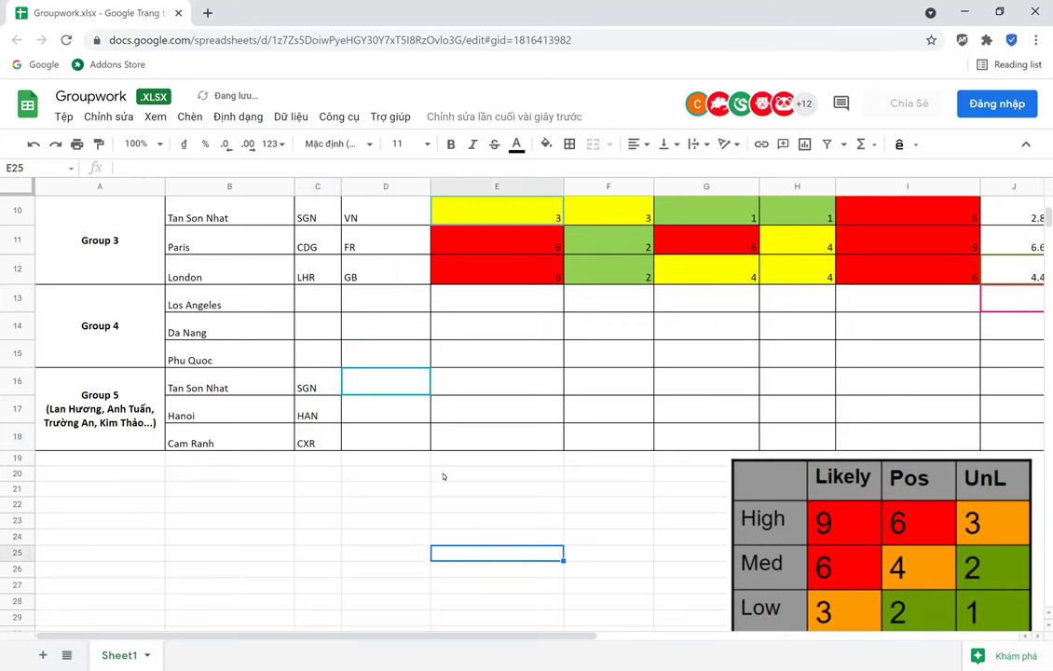
{"action": "scroll", "coordinate": [443, 476], "scroll_direction": "up", "scroll_amount": 5}
{"action": "scroll", "coordinate": [443, 477], "scroll_direction": "down", "scroll_amount": 6}
{"action": "scroll", "coordinate": [443, 479], "scroll_direction": "up", "scroll_amount": 4}
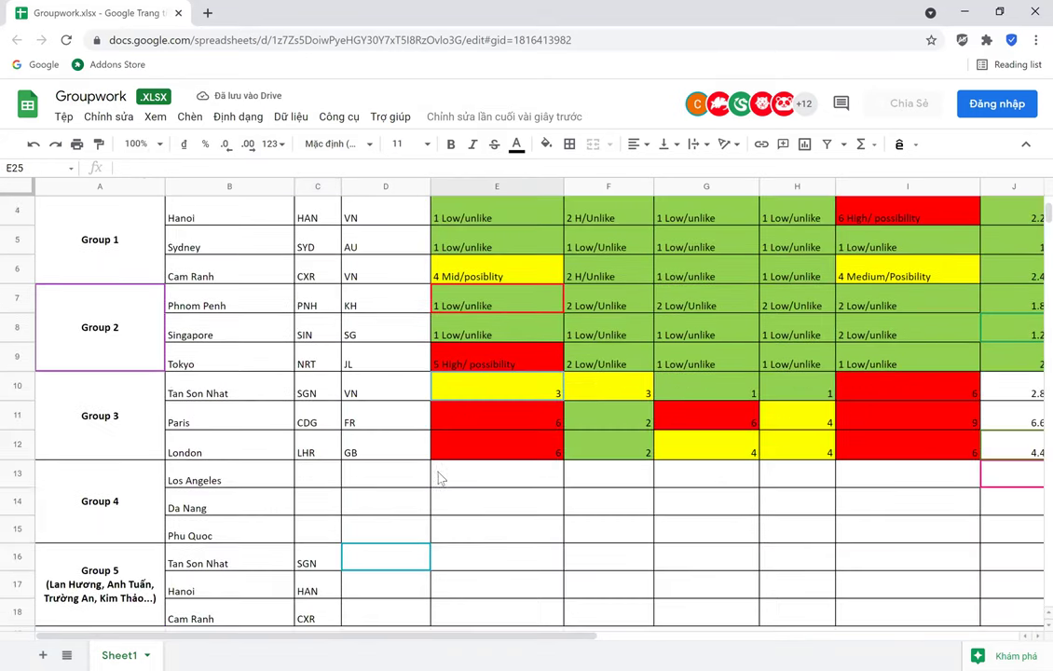
{"action": "scroll", "coordinate": [387, 463], "scroll_direction": "down", "scroll_amount": 1}
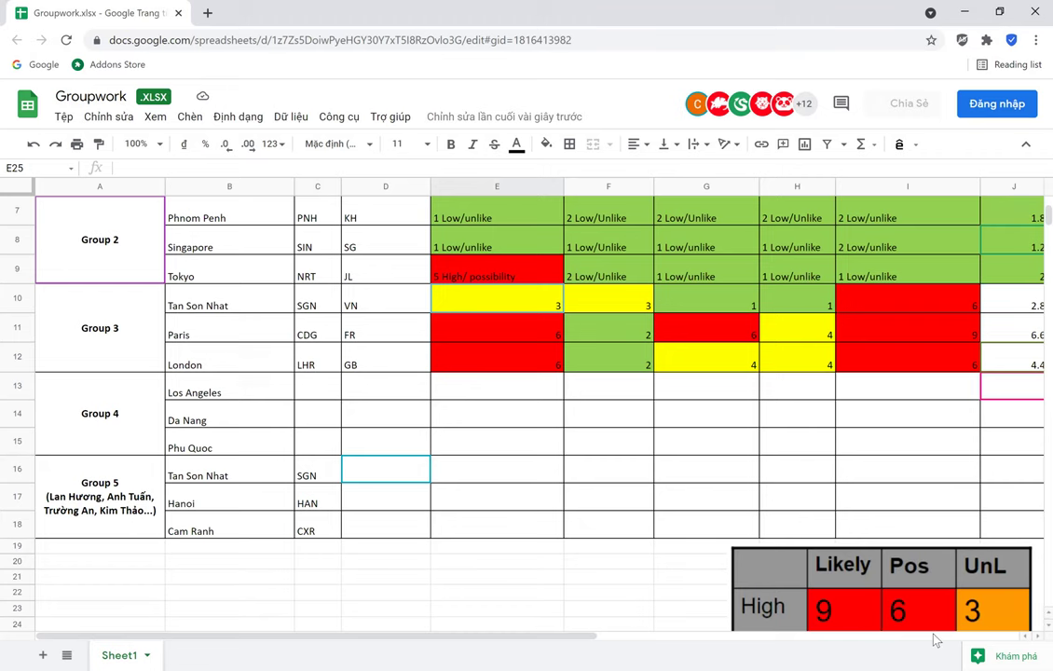
{"action": "type", "text": "VN"}
{"action": "key", "text": "Return"}
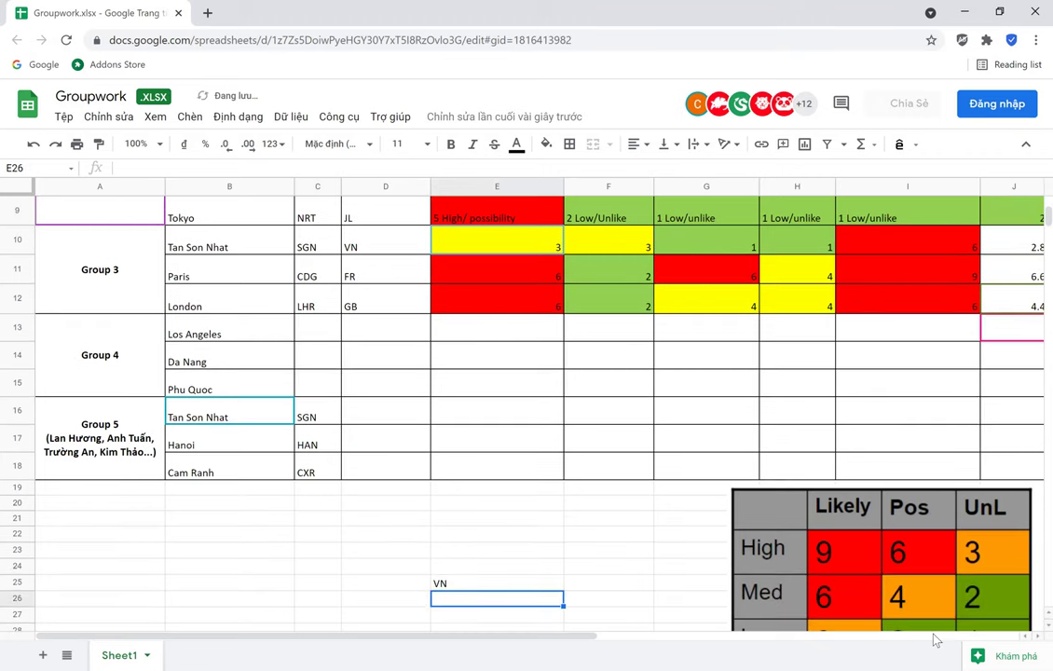
{"action": "left_click", "coordinate": [517, 584]}
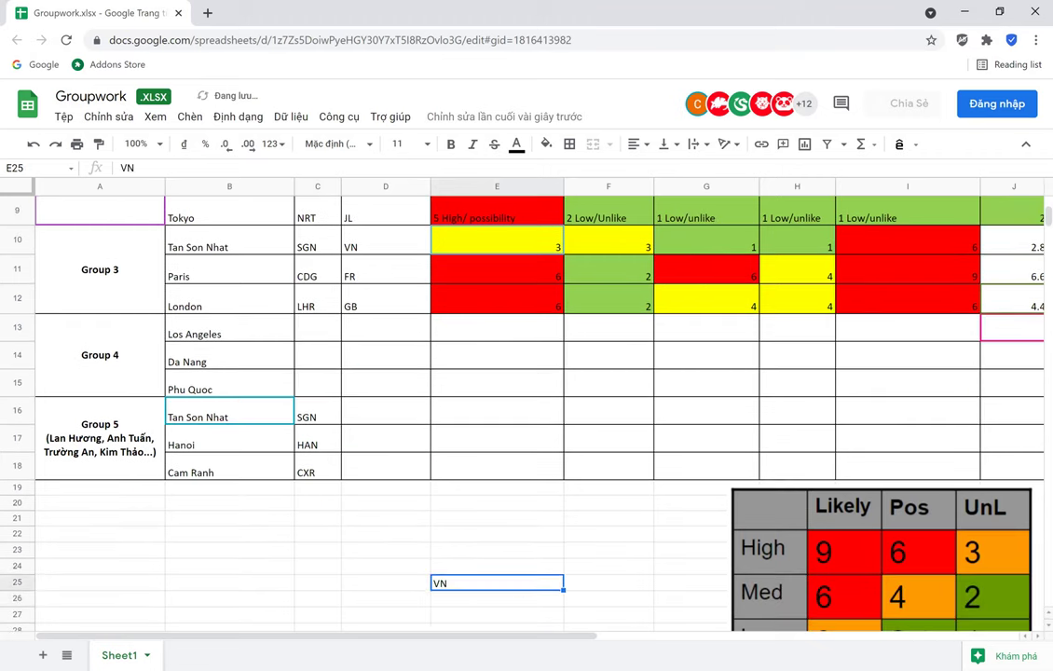
{"action": "key", "text": "Delete"}
- Enter VN as the location of Group 5's Tan Son Nhat, Hanoi and Cam Ranh airports
{"action": "left_click", "coordinate": [411, 415]}
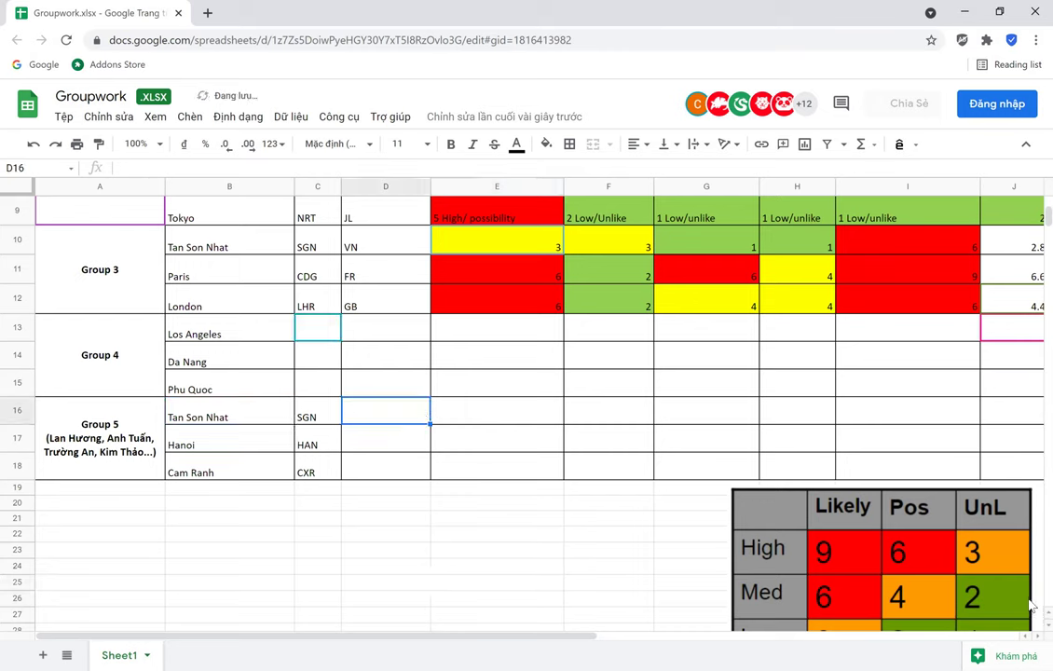
{"action": "type", "text": "VN"}
{"action": "key", "text": "Return"}
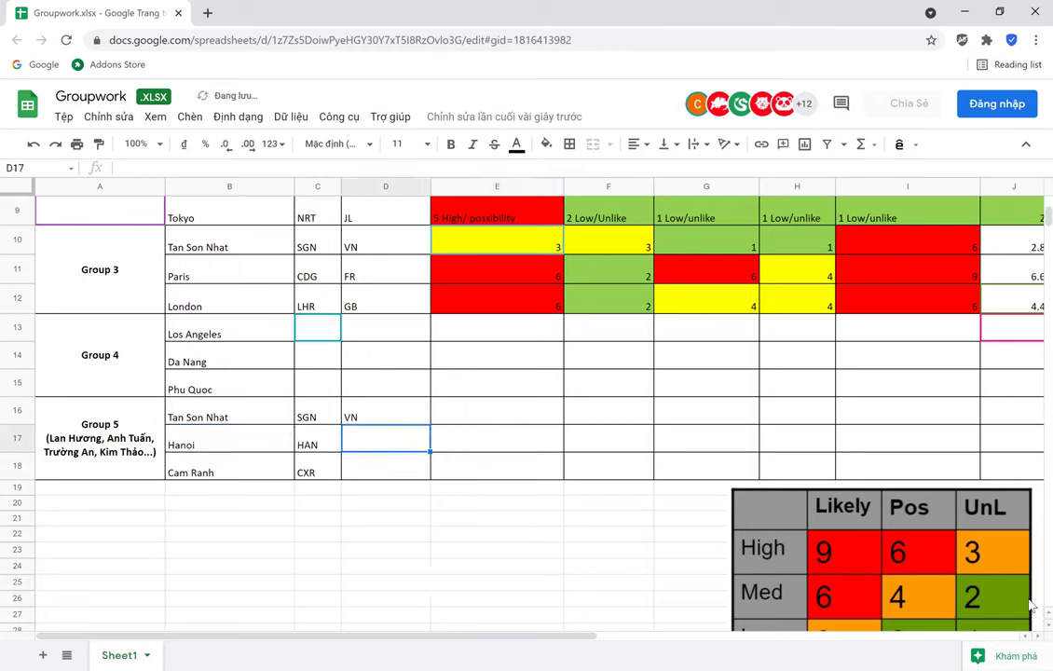
{"action": "type", "text": "VN"}
{"action": "key", "text": "Return"}
{"action": "type", "text": "VN"}
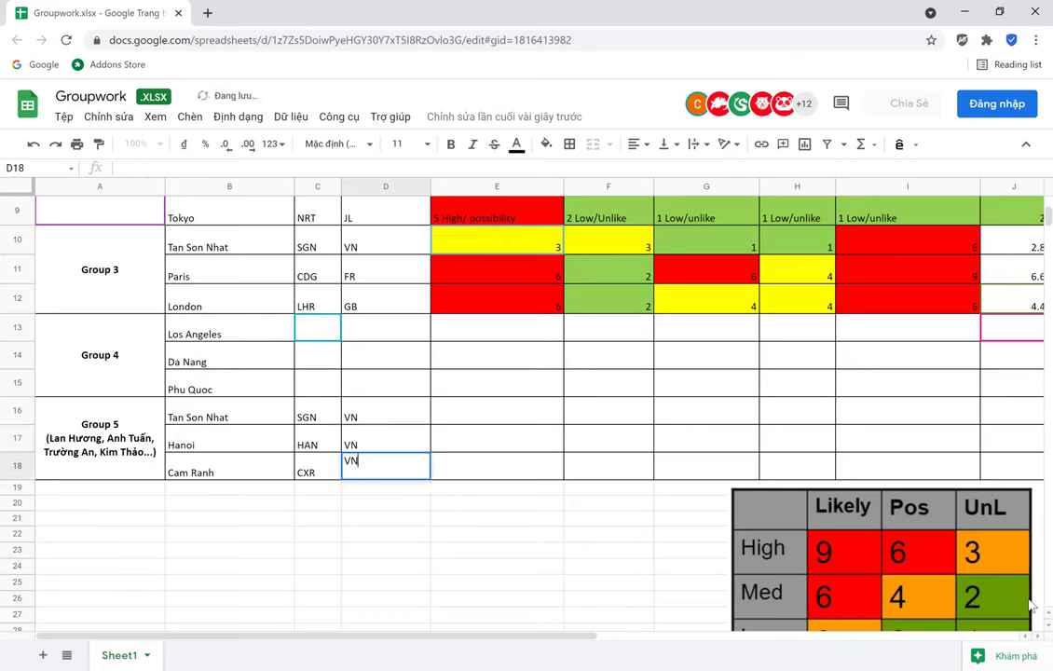
{"action": "key", "text": "Return"}
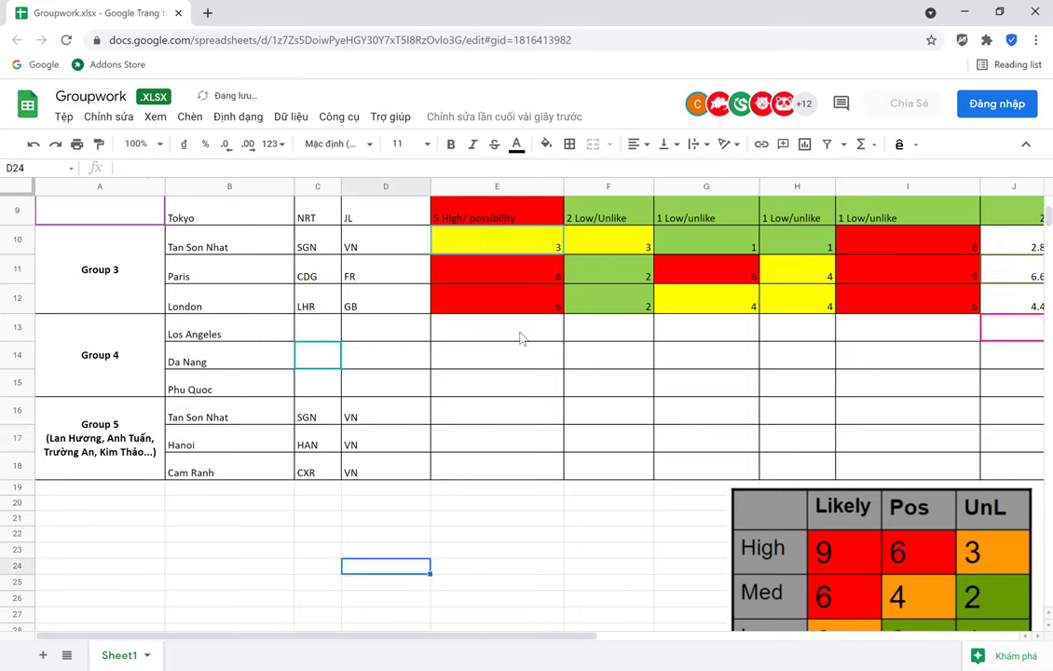
- Paste the L, M and H rating block into the Group 5 rows and move it one column over to start at F16
{"action": "left_click", "coordinate": [498, 410]}
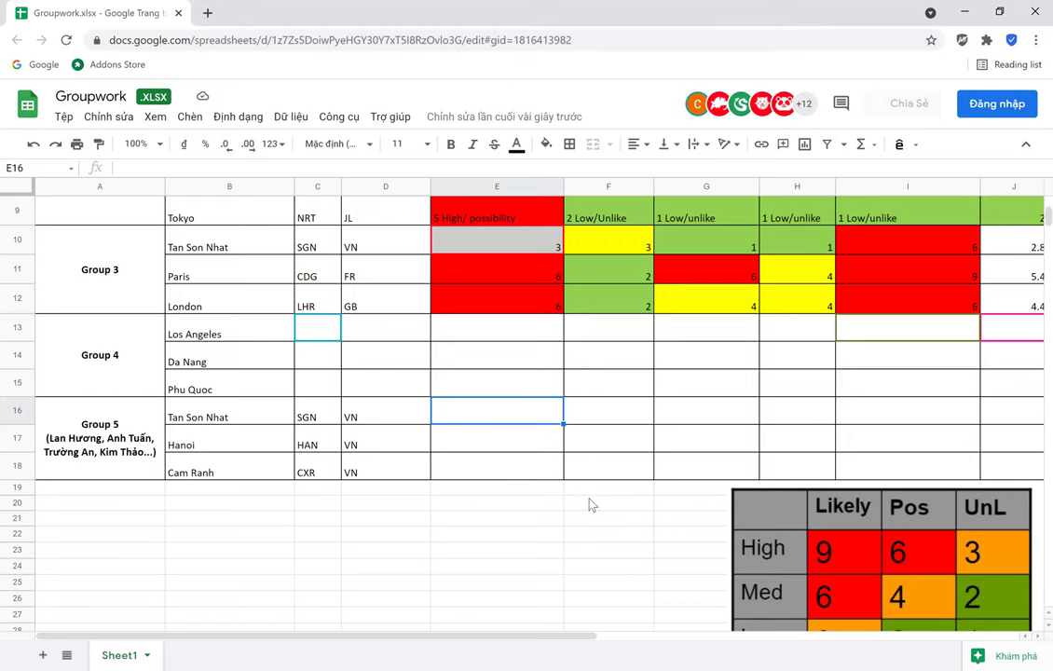
{"action": "key", "text": "ctrl+v"}
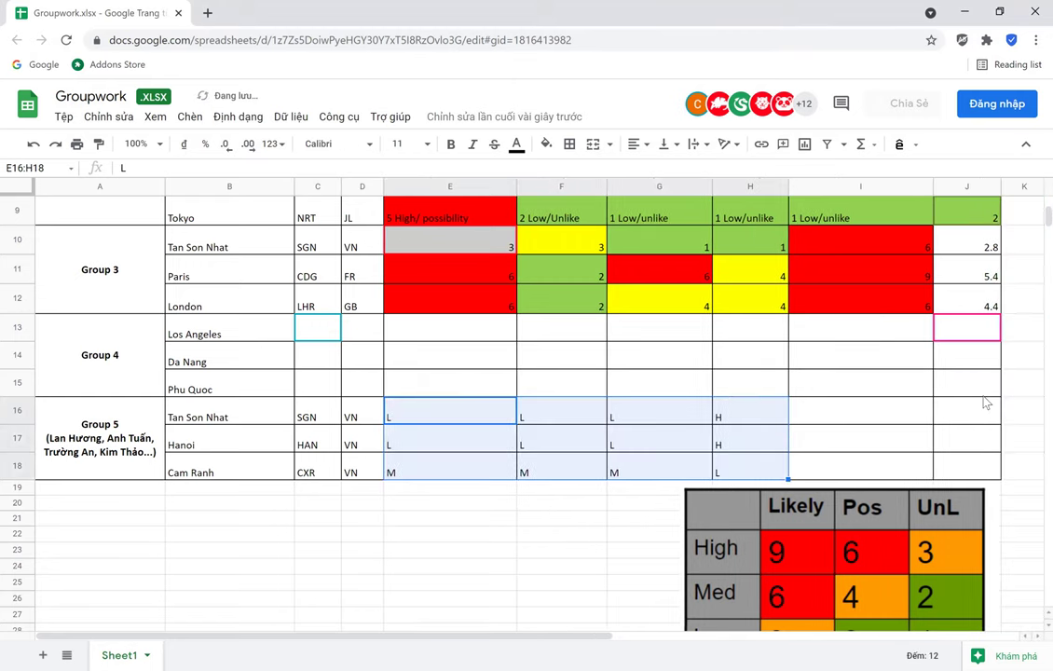
{"action": "scroll", "coordinate": [986, 402], "scroll_direction": "up", "scroll_amount": 5}
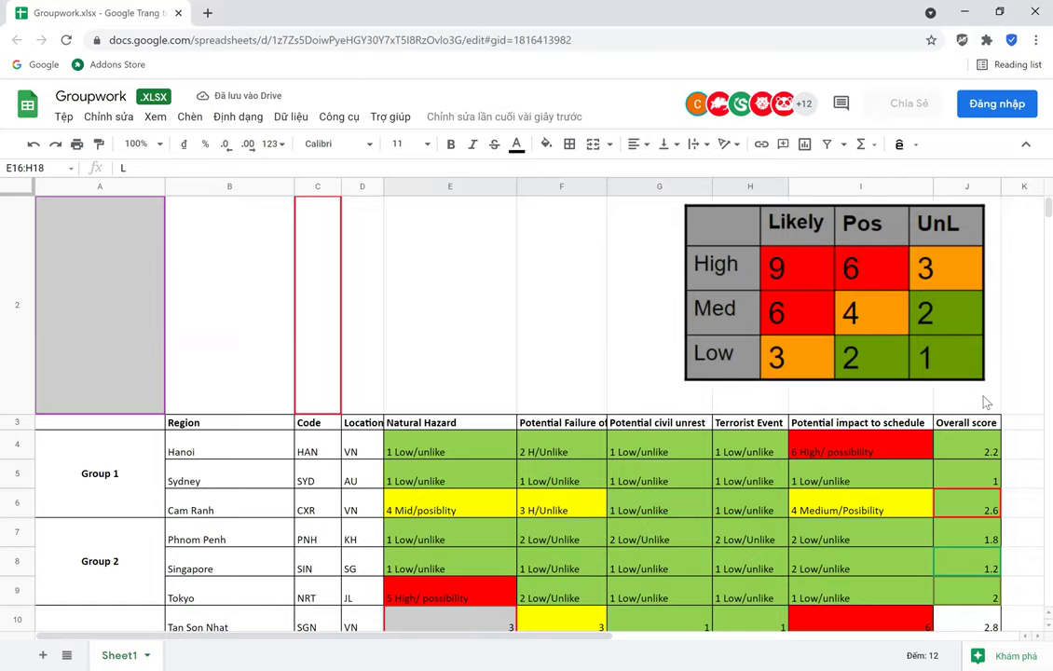
{"action": "scroll", "coordinate": [986, 402], "scroll_direction": "down", "scroll_amount": 2}
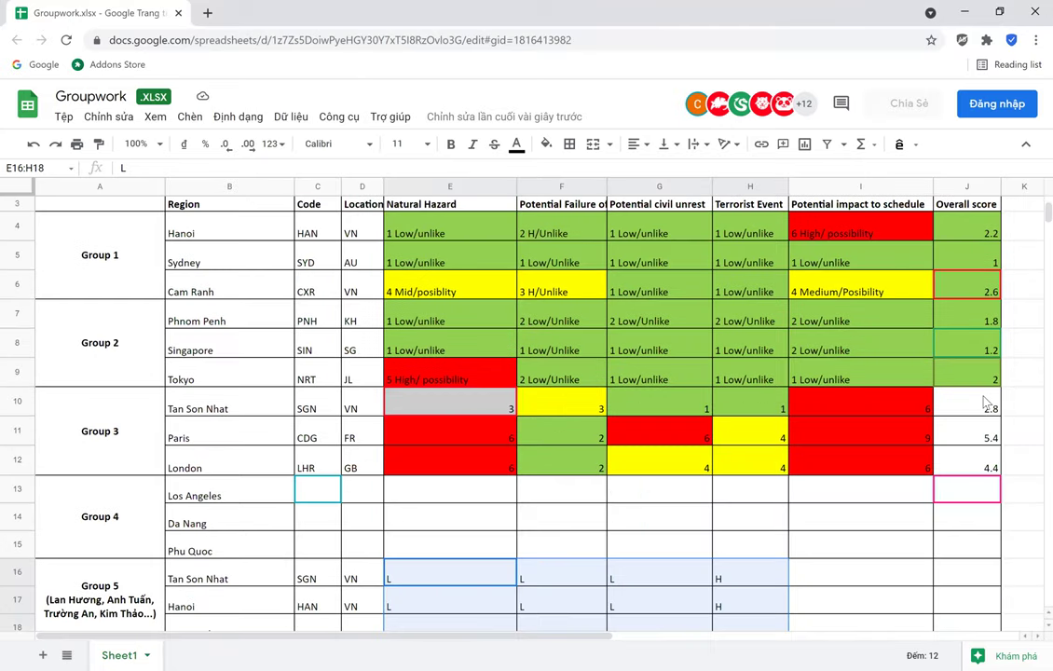
{"action": "scroll", "coordinate": [986, 403], "scroll_direction": "down", "scroll_amount": 2}
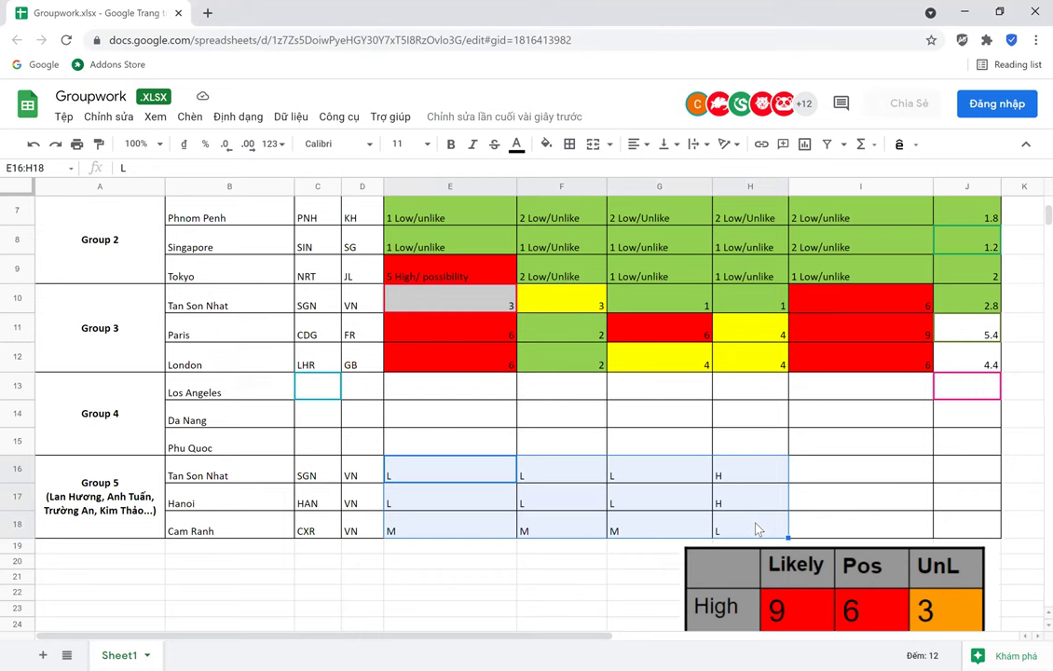
{"action": "key", "text": "ctrl+c"}
{"action": "left_click", "coordinate": [564, 471]}
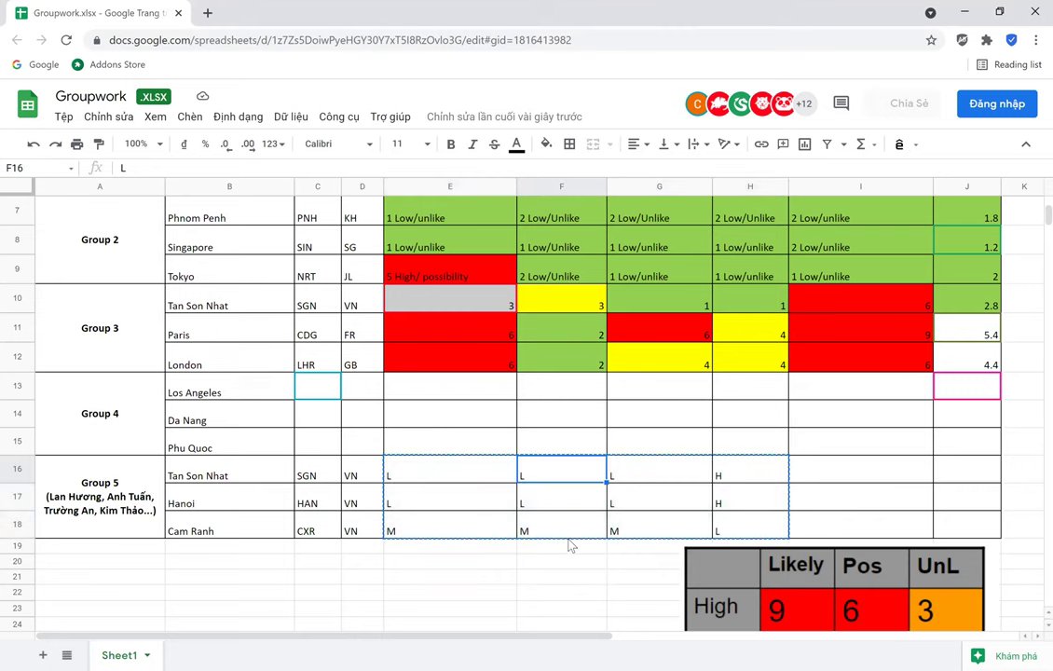
{"action": "key", "text": "ctrl+v"}
- Enter Group 5's natural hazard ratings as L for Tan Son Nhat, L for Hanoi and M for Cam Ranh
{"action": "left_click", "coordinate": [429, 469]}
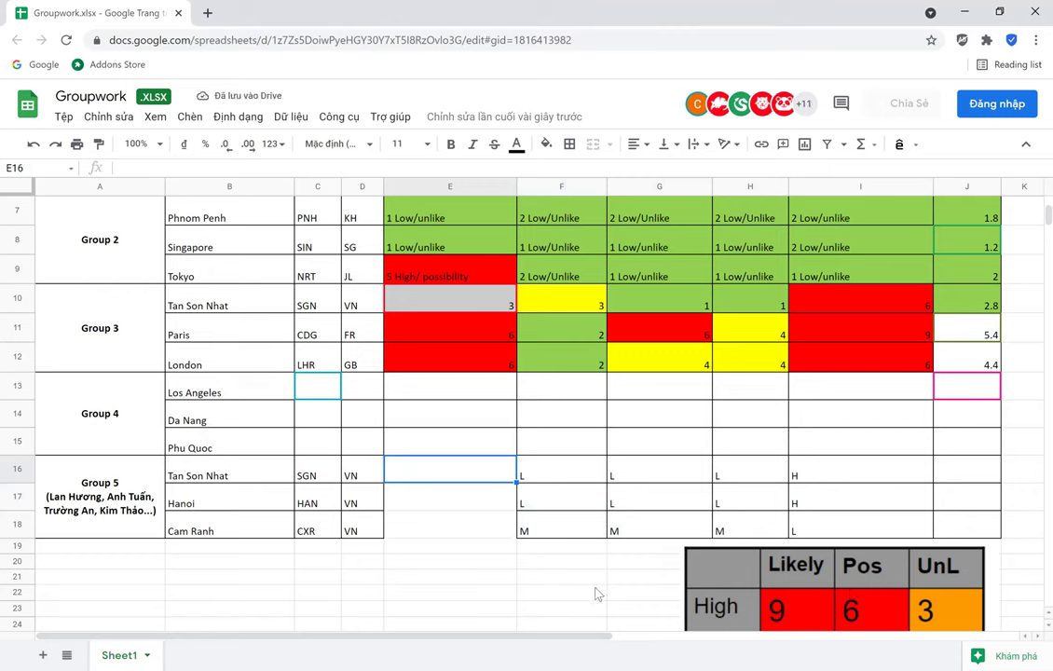
{"action": "type", "text": "L"}
{"action": "key", "text": "Return"}
{"action": "type", "text": "L"}
{"action": "key", "text": "Return"}
{"action": "type", "text": "M"}
{"action": "key", "text": "Return"}
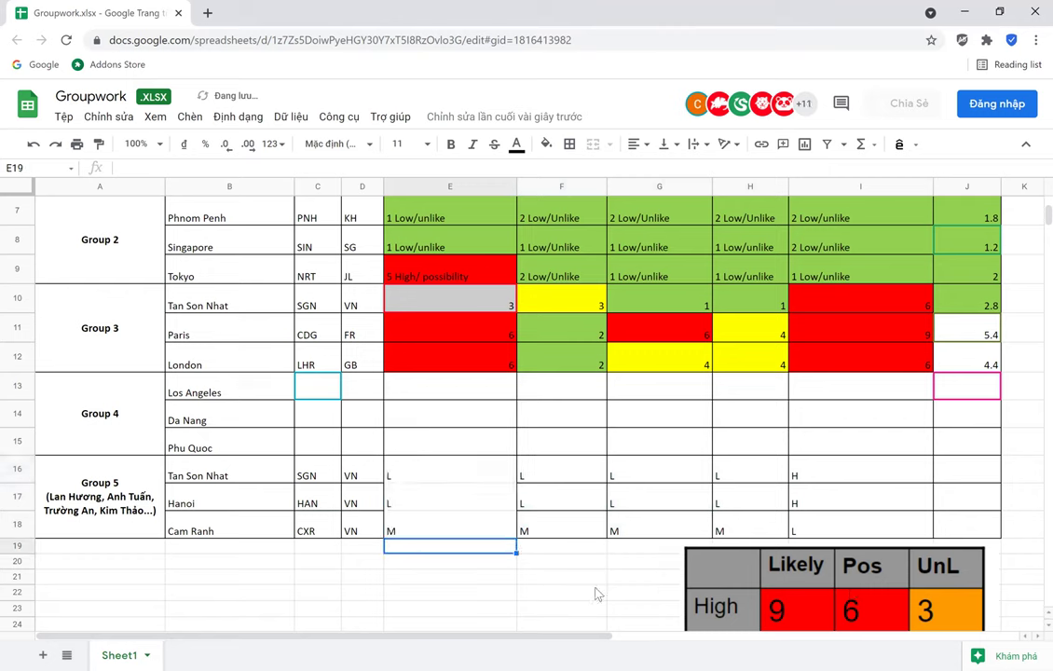
- Apply all borders to the Group 5 rating and overall score cells E16:J18
{"action": "scroll", "coordinate": [601, 593], "scroll_direction": "up", "scroll_amount": 1}
{"action": "scroll", "coordinate": [603, 593], "scroll_direction": "up", "scroll_amount": 2}
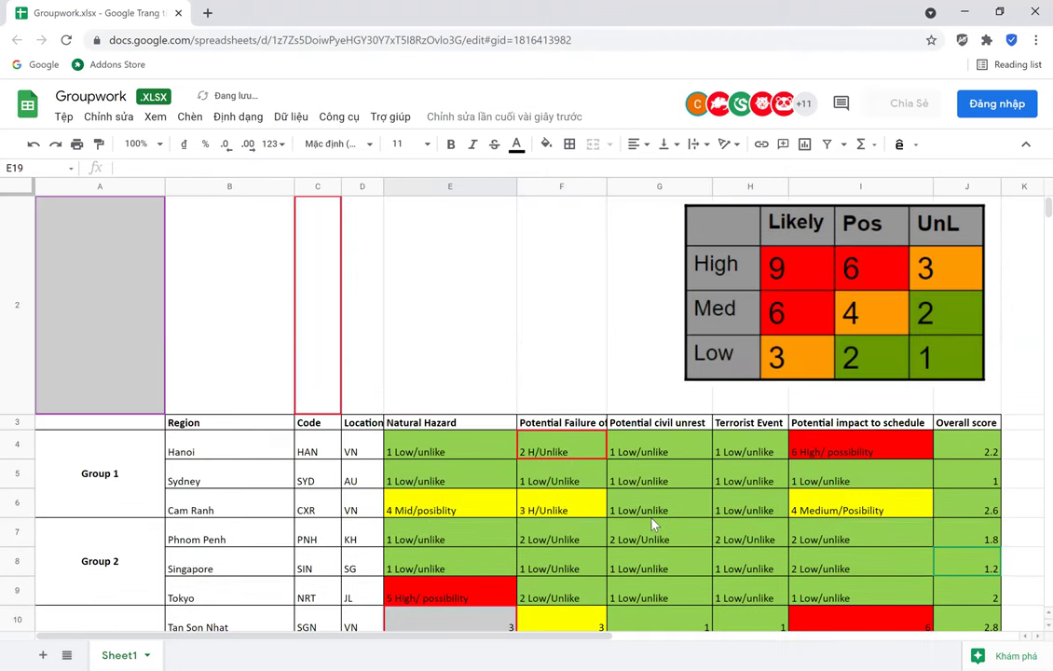
{"action": "scroll", "coordinate": [575, 457], "scroll_direction": "down", "scroll_amount": 3}
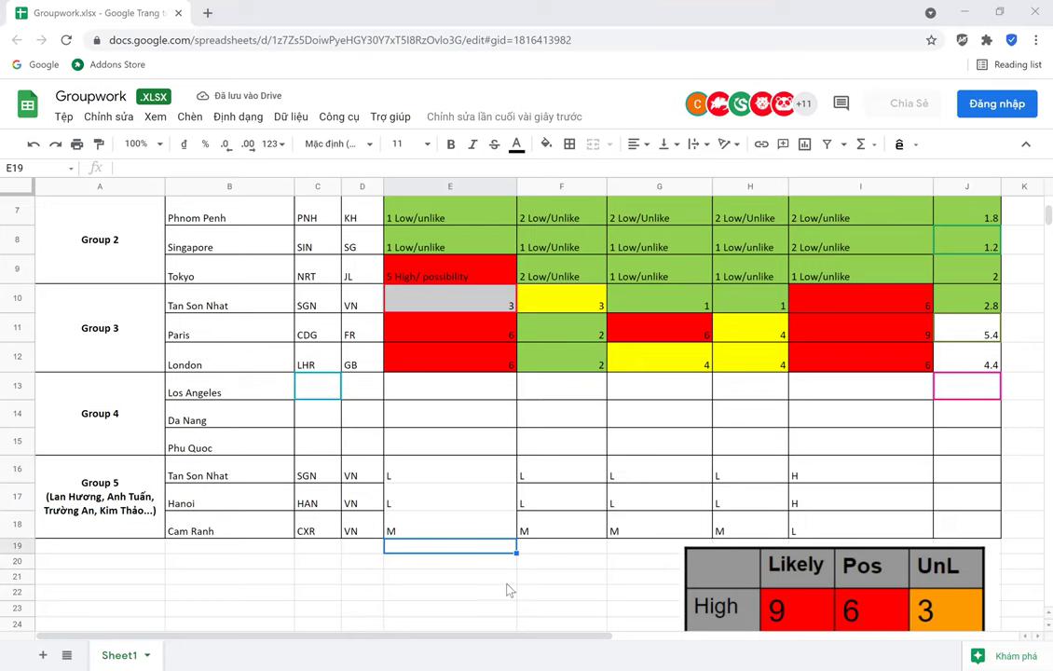
{"action": "scroll", "coordinate": [496, 514], "scroll_direction": "up", "scroll_amount": 5}
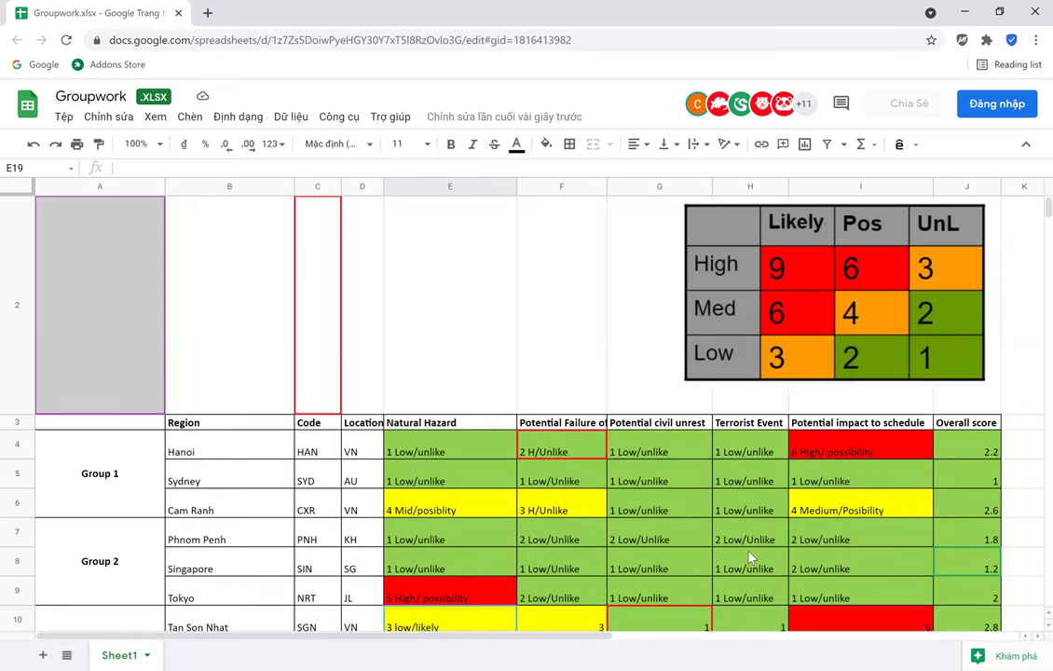
{"action": "scroll", "coordinate": [746, 550], "scroll_direction": "down", "scroll_amount": 5}
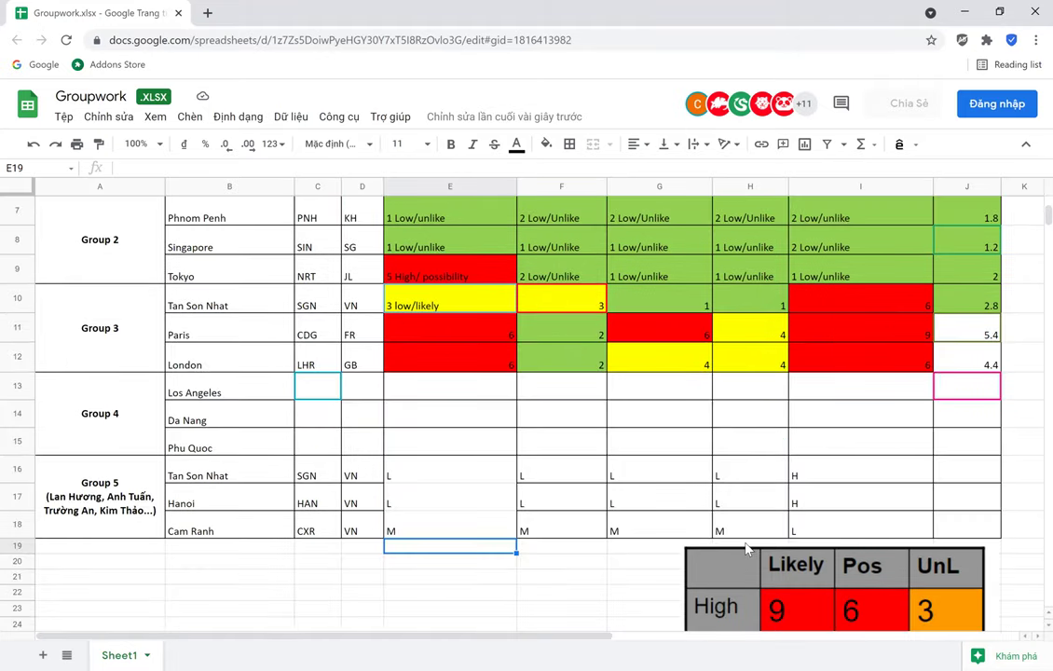
{"action": "left_click_drag", "start_coordinate": [432, 482], "coordinate": [888, 504]}
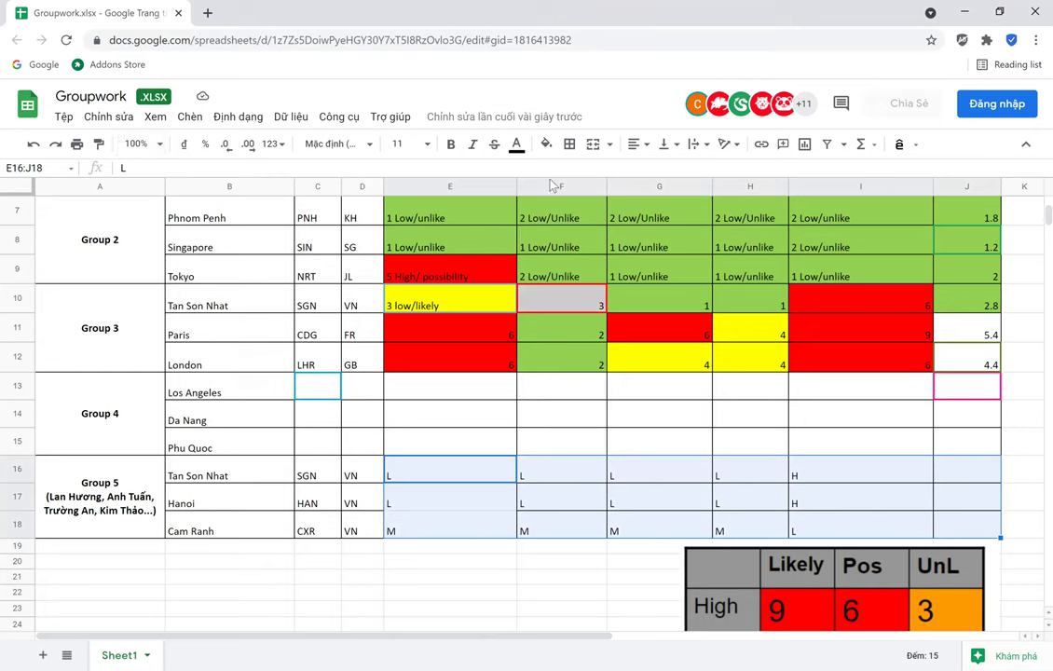
{"action": "left_click", "coordinate": [569, 144]}
{"action": "left_click", "coordinate": [576, 174]}
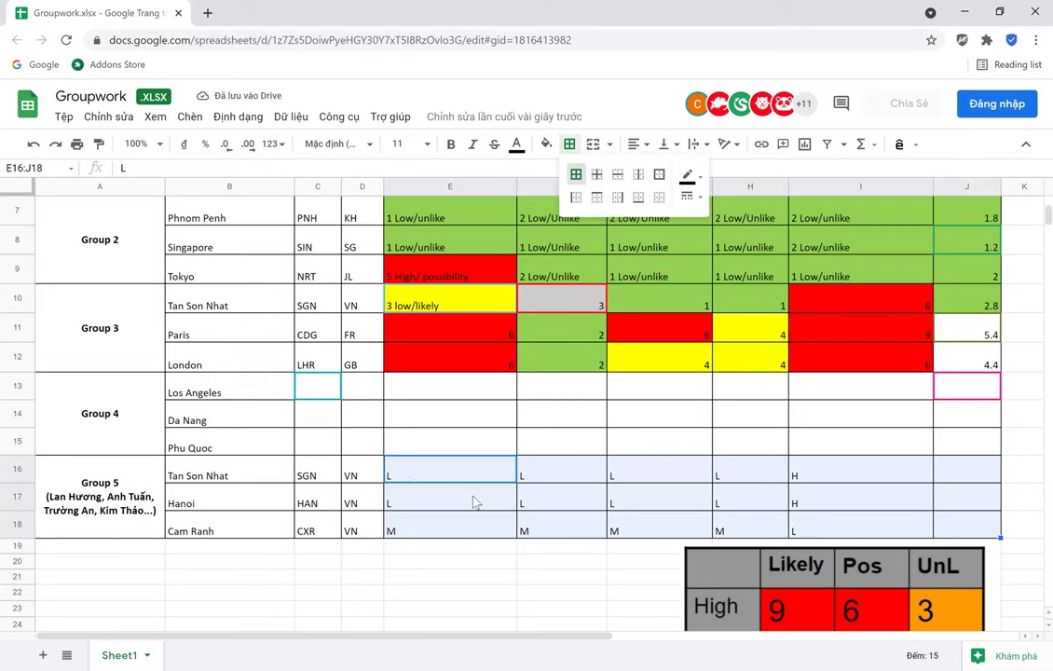
{"action": "left_click", "coordinate": [964, 472]}
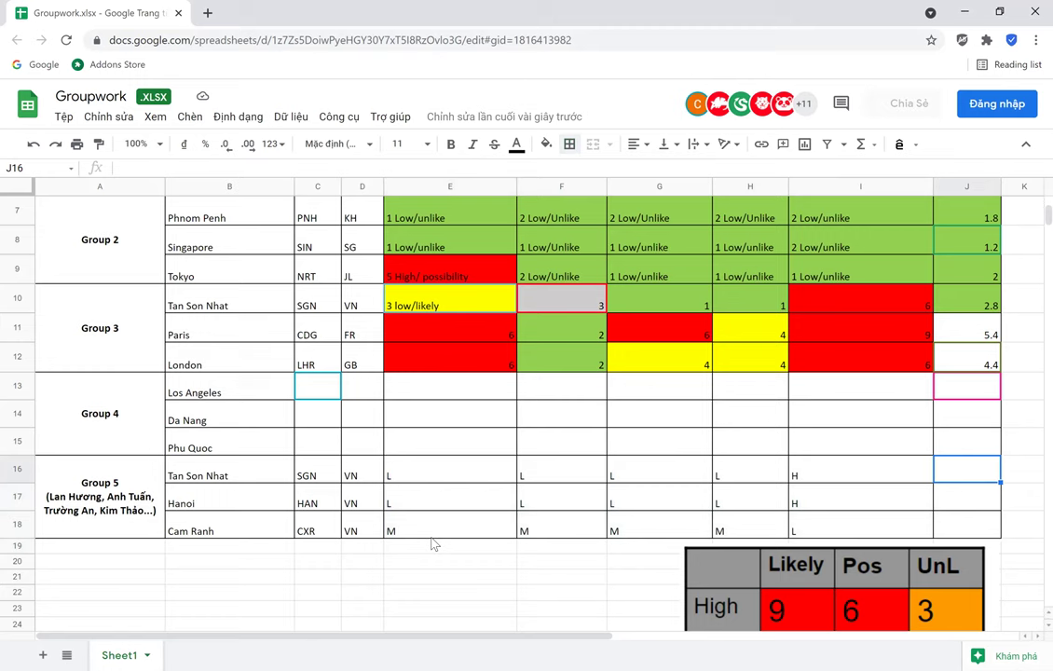
- Fill the Group 5 rating cells with green for L, yellow for M and red for H
{"action": "left_click_drag", "start_coordinate": [437, 475], "coordinate": [737, 502]}
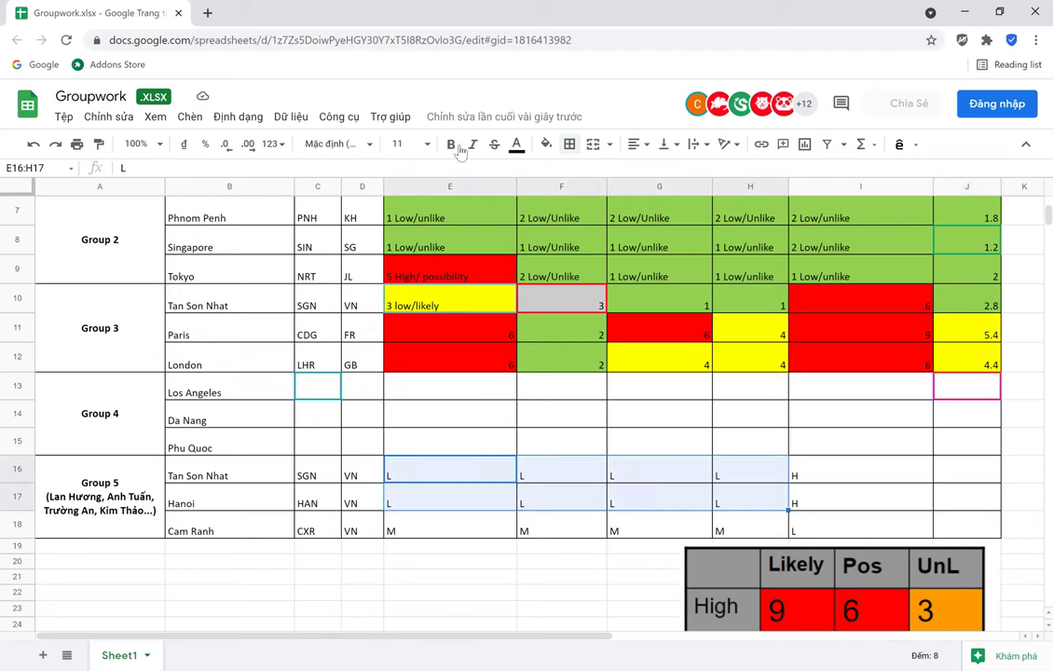
{"action": "left_click", "coordinate": [860, 524], "text": "ctrl"}
{"action": "left_click", "coordinate": [547, 144]}
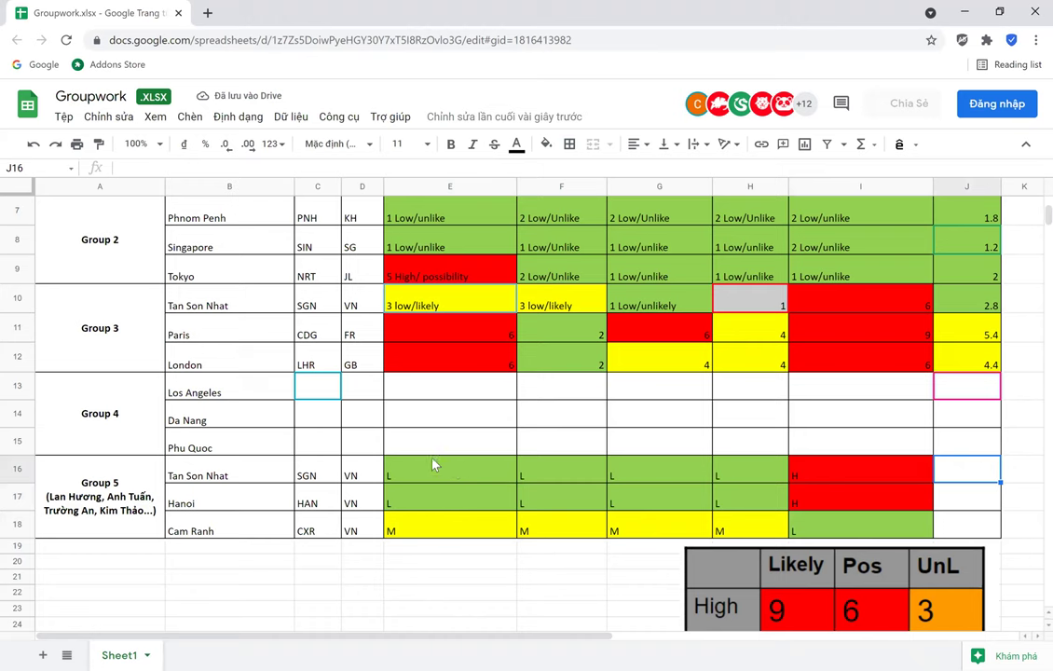
- Copy the Group 5 rating cells E16:I18
{"action": "left_click_drag", "start_coordinate": [433, 464], "coordinate": [865, 526]}
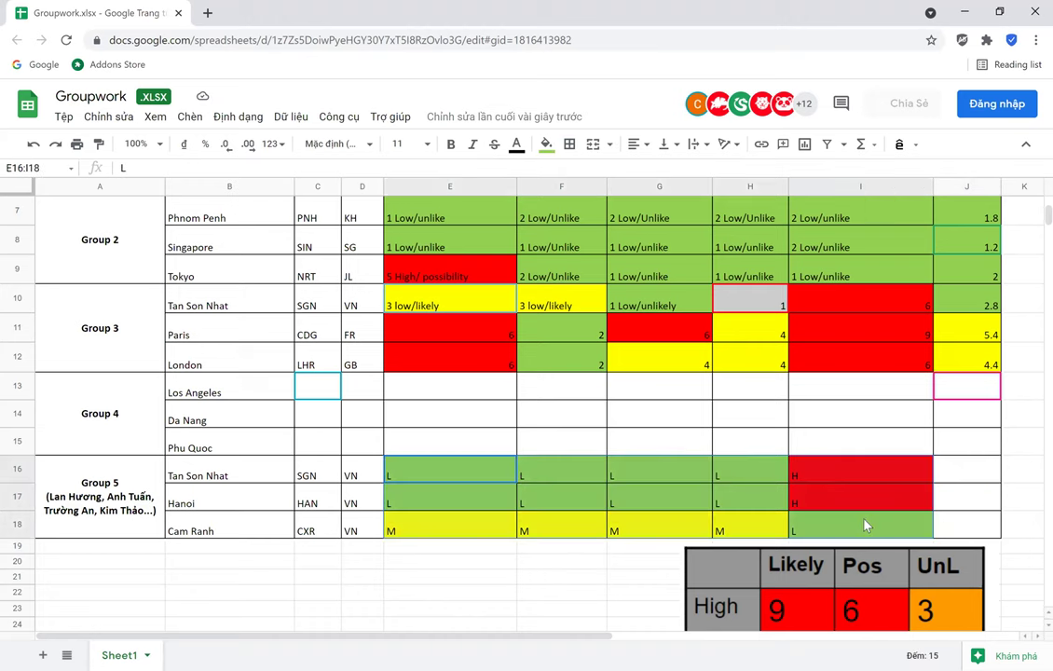
{"action": "key", "text": "ctrl+c"}
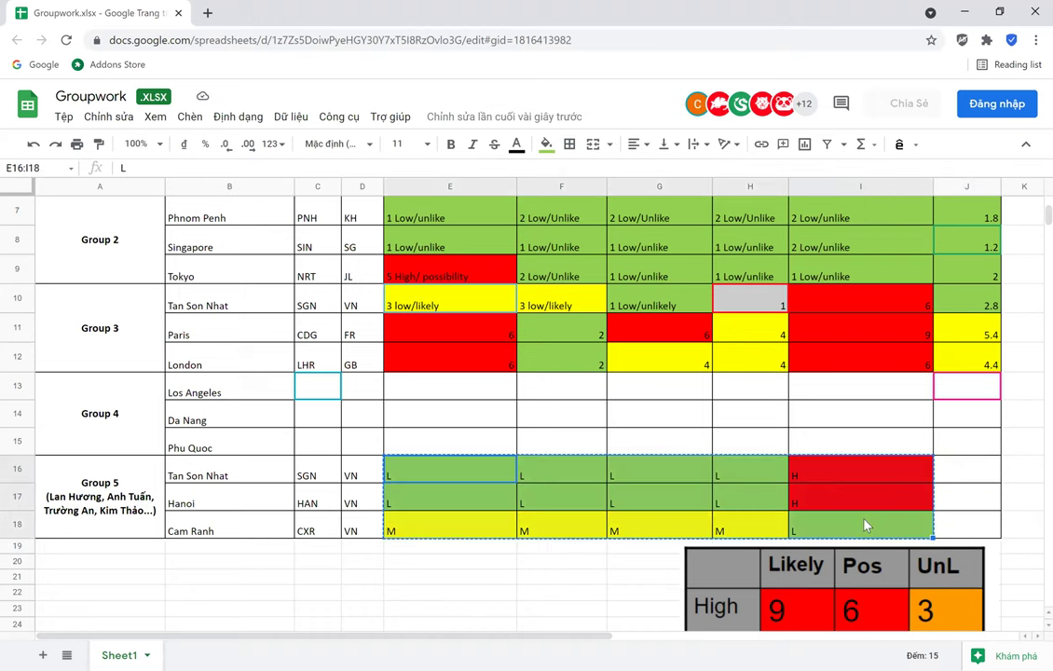